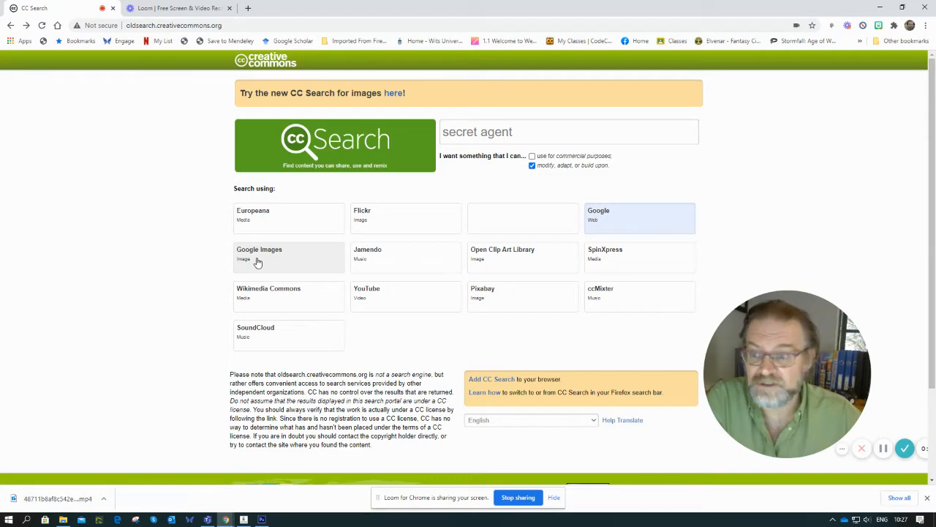
- Search Google Images for "secret agent" and copy the illustration of the red-haired woman in a dark hat
{"action": "left_click", "coordinate": [257, 262]}
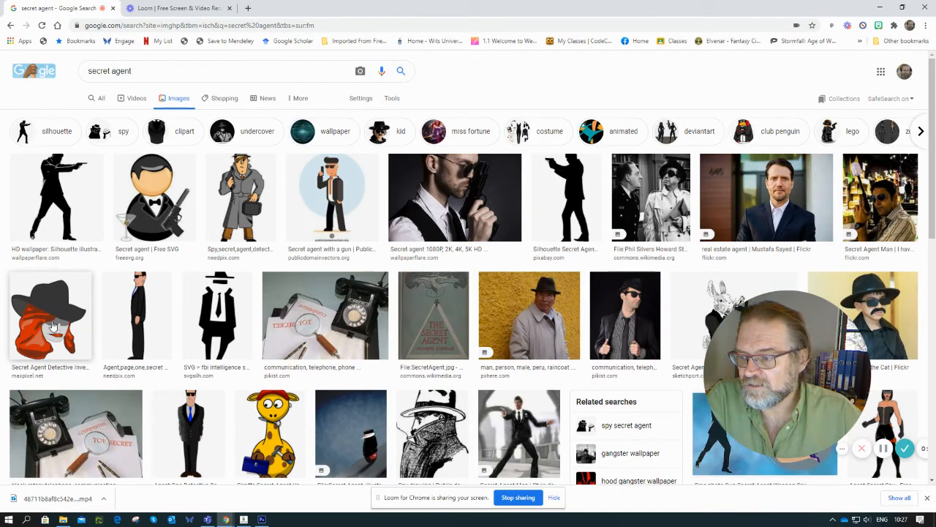
{"action": "left_click", "coordinate": [53, 326]}
{"action": "right_click", "coordinate": [727, 174]}
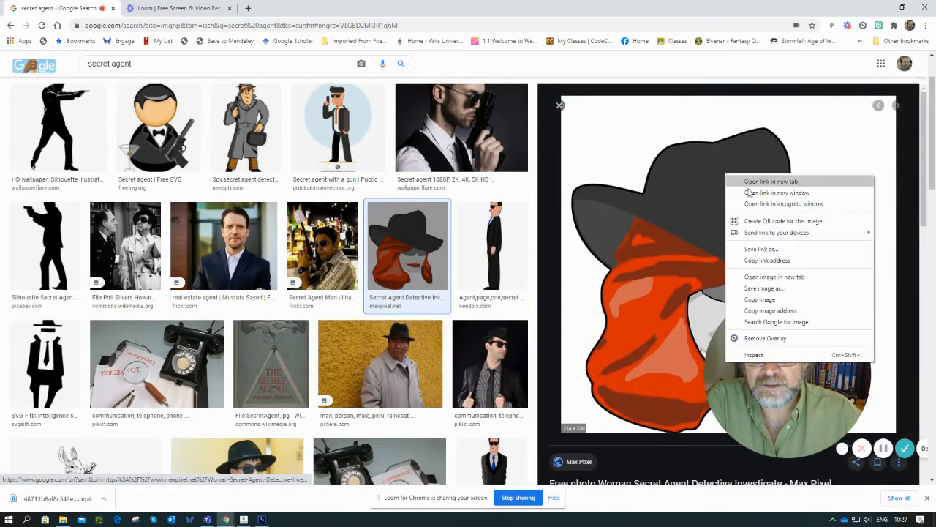
{"action": "left_click", "coordinate": [765, 301]}
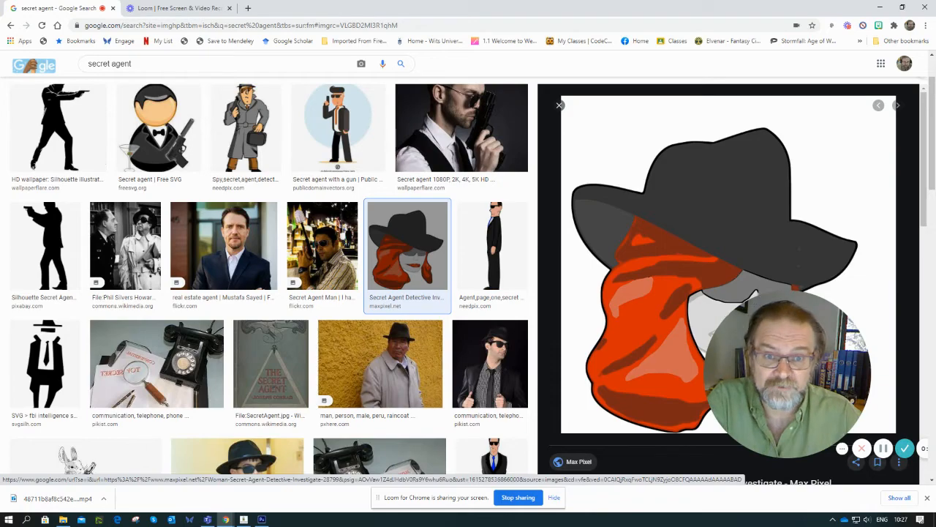
- Switch to Photoshop and paste the copied illustration into a new document with a transparent background
{"action": "left_click", "coordinate": [882, 8]}
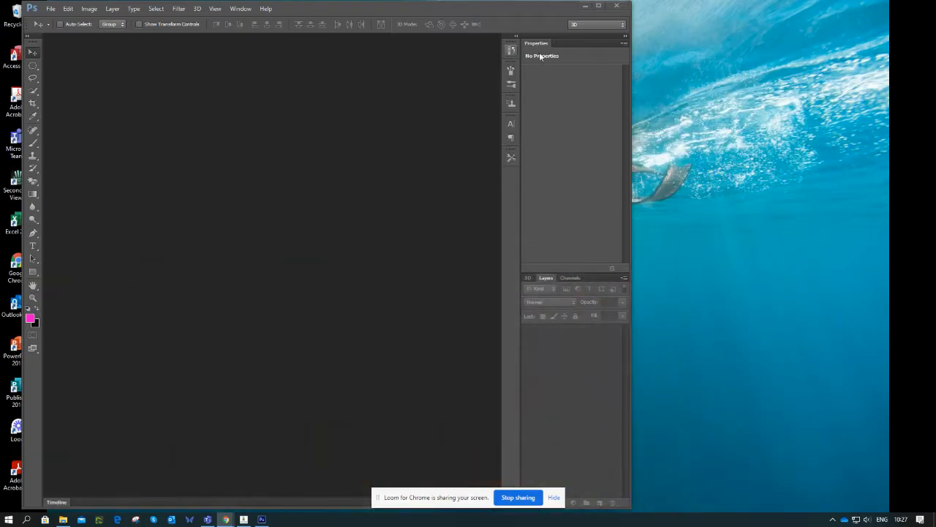
{"action": "left_click_drag", "start_coordinate": [631, 100], "coordinate": [893, 119]}
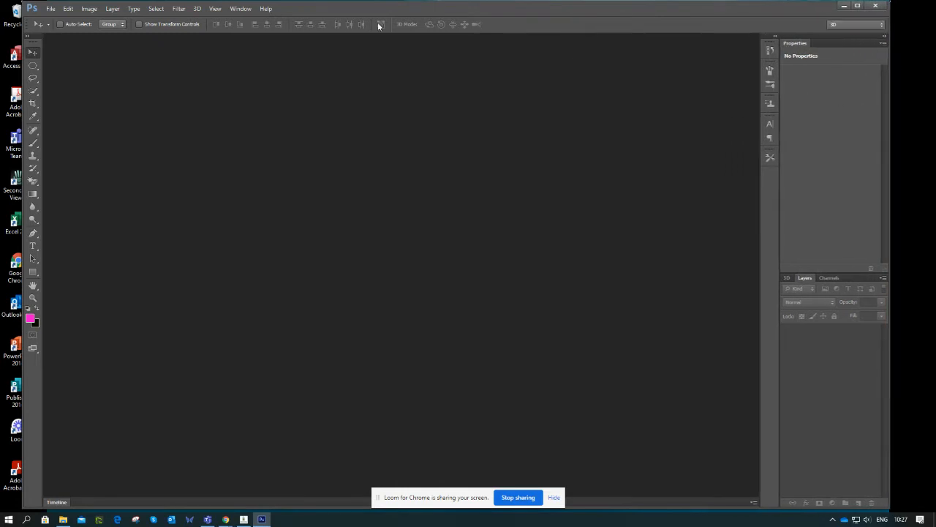
{"action": "left_click", "coordinate": [52, 9]}
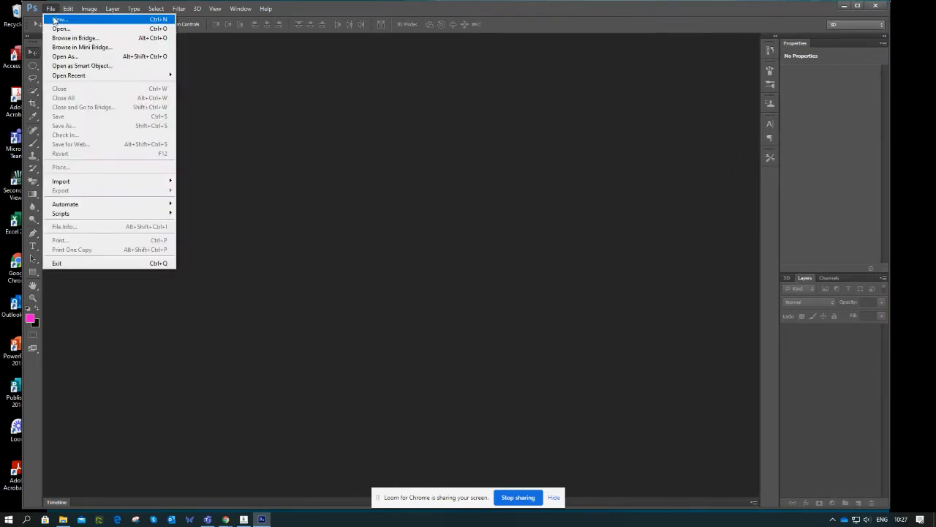
{"action": "left_click", "coordinate": [59, 19]}
{"action": "left_click", "coordinate": [577, 135]}
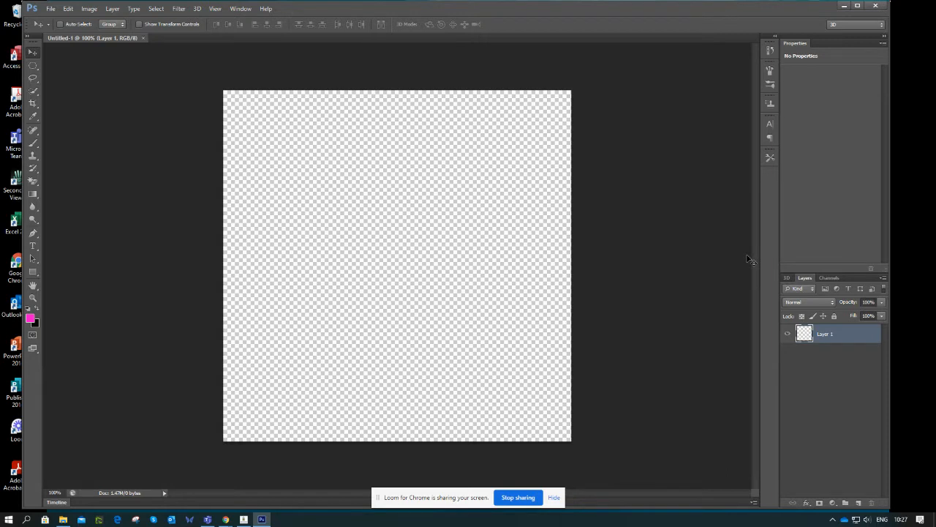
{"action": "key", "text": "ctrl+v"}
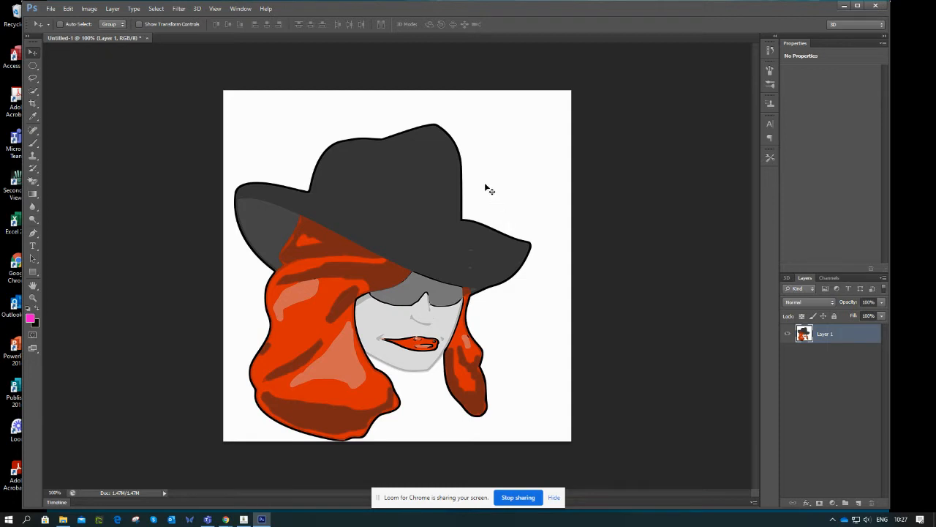
- Scale the pasted illustration to about 60% width and 64% height, place it near the canvas centre, and apply the transformation
{"action": "left_click", "coordinate": [69, 9]}
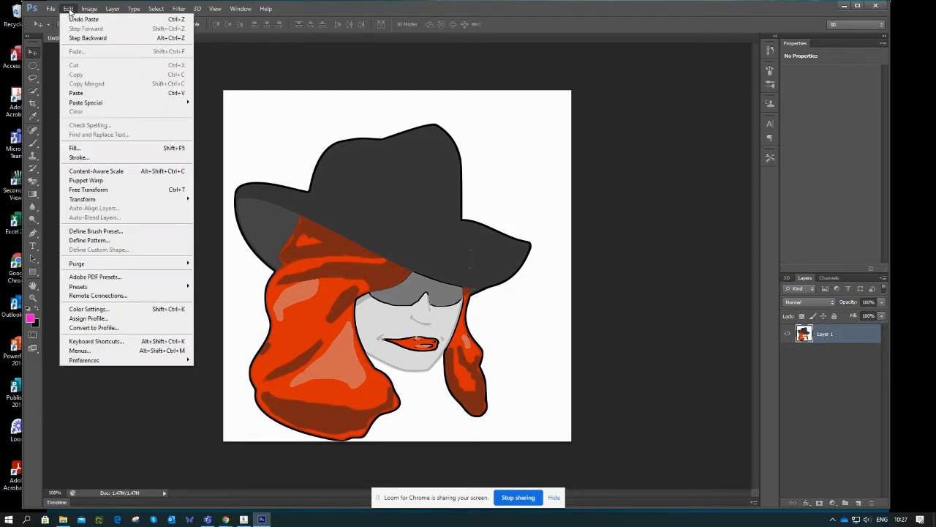
{"action": "mouse_move", "coordinate": [175, 199]}
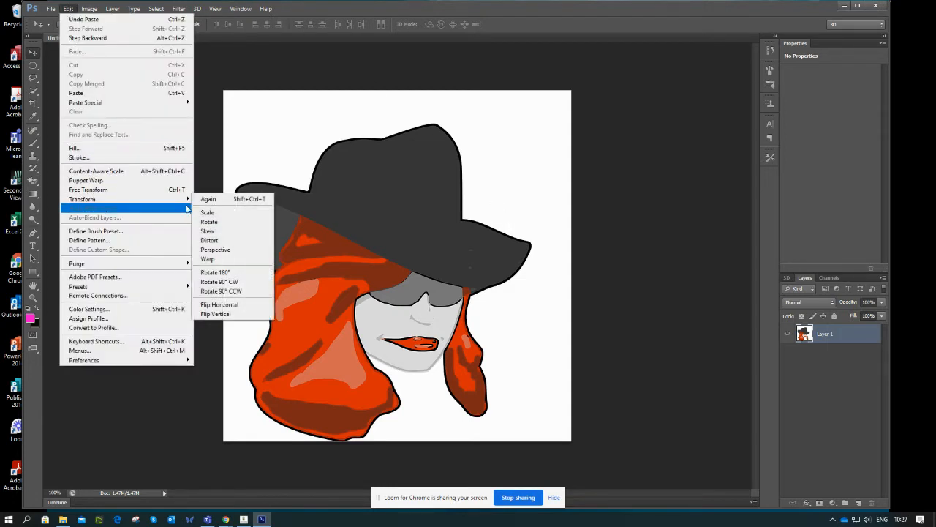
{"action": "left_click", "coordinate": [208, 213]}
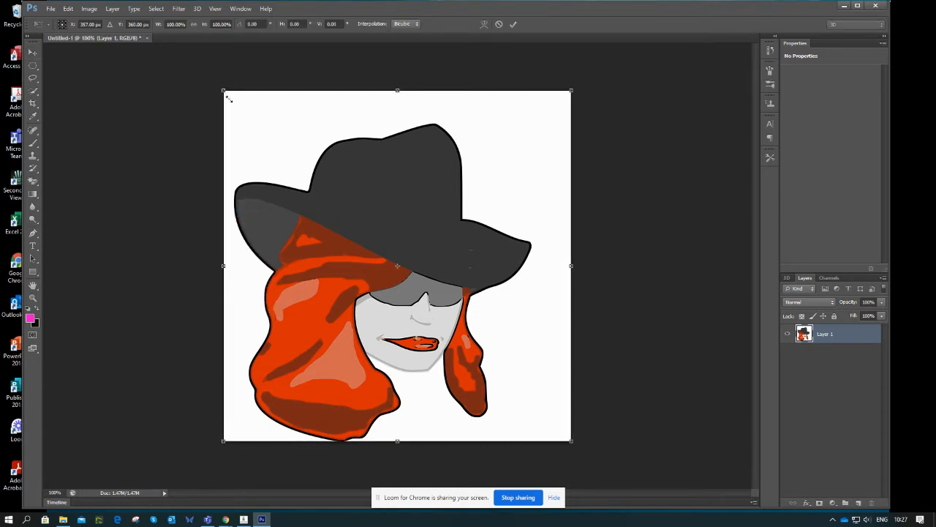
{"action": "left_click_drag", "start_coordinate": [224, 92], "coordinate": [371, 223]}
{"action": "left_click_drag", "start_coordinate": [419, 261], "coordinate": [348, 199]}
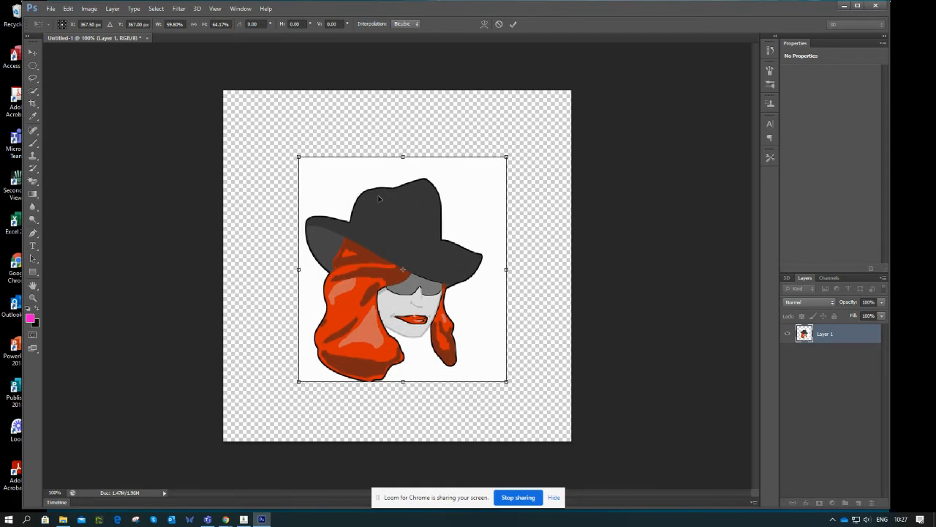
{"action": "left_click", "coordinate": [35, 56]}
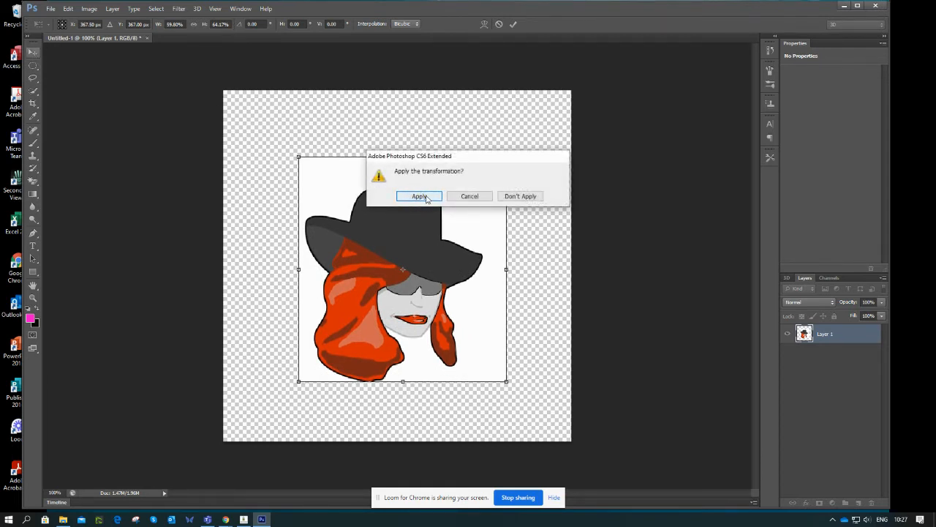
{"action": "left_click", "coordinate": [421, 197]}
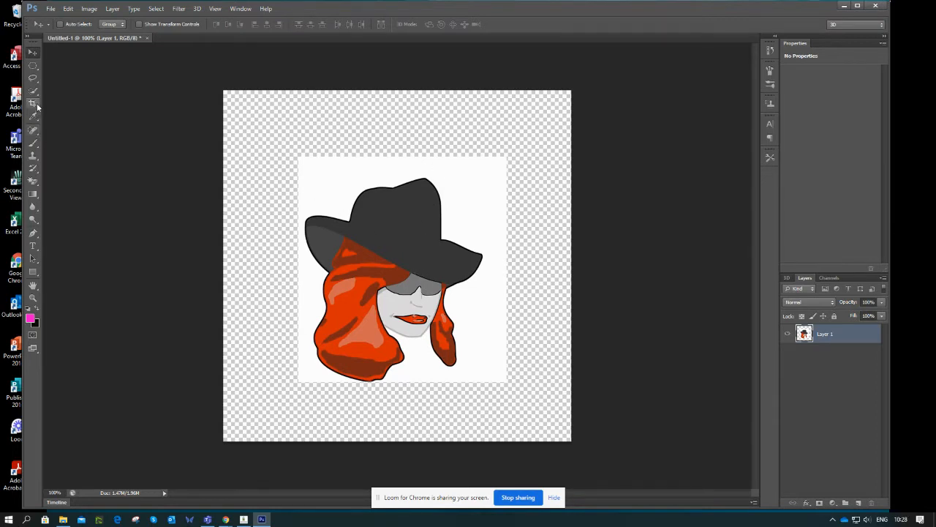
- Erase the white background around the woman with the Magic Eraser and add an empty layer beneath her layer
{"action": "left_click_drag", "start_coordinate": [32, 179], "coordinate": [76, 198]}
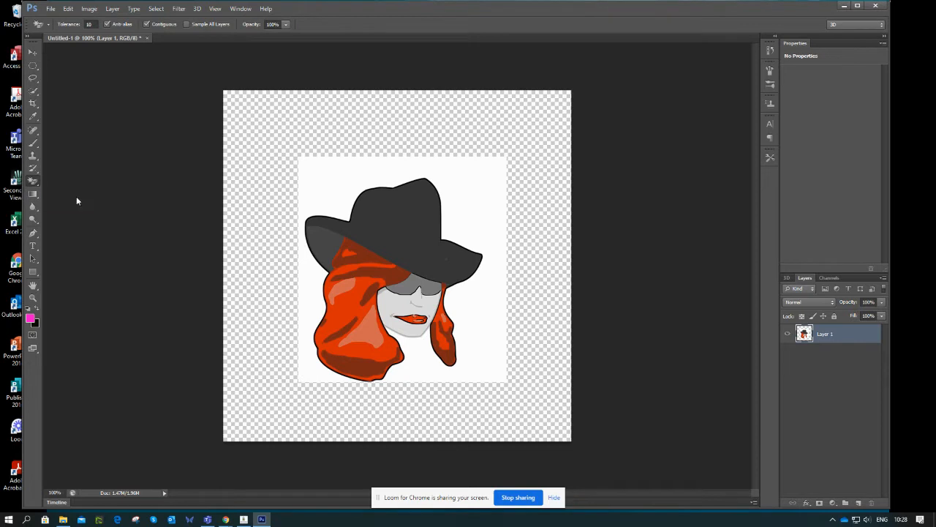
{"action": "left_click", "coordinate": [340, 174]}
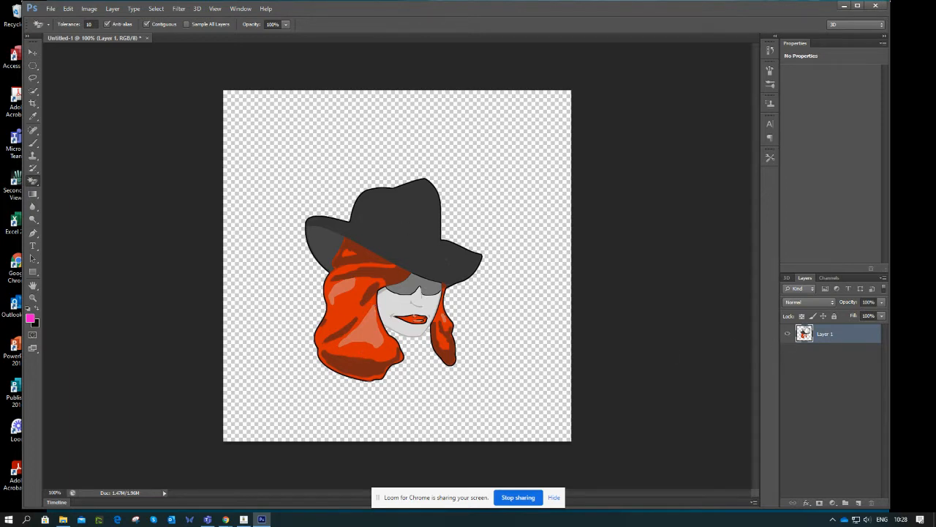
{"action": "left_click", "coordinate": [860, 506]}
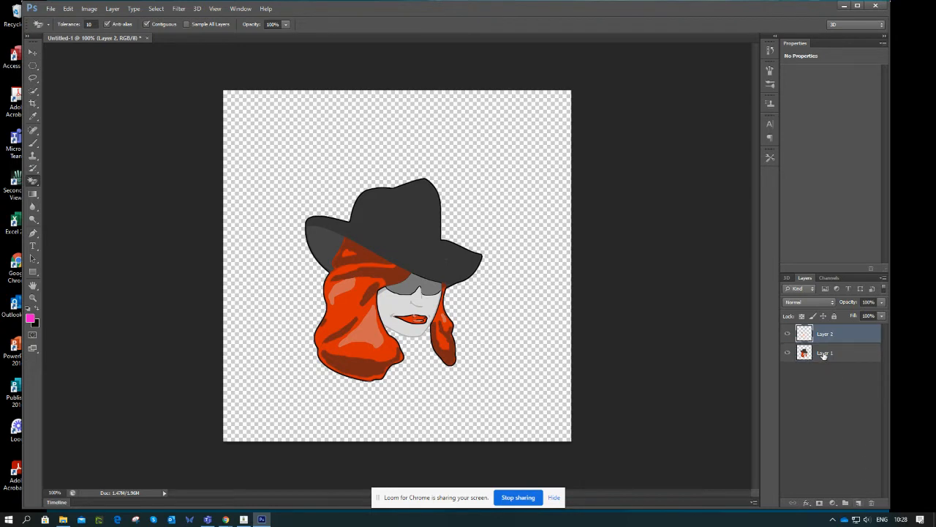
{"action": "left_click_drag", "start_coordinate": [825, 337], "coordinate": [826, 363]}
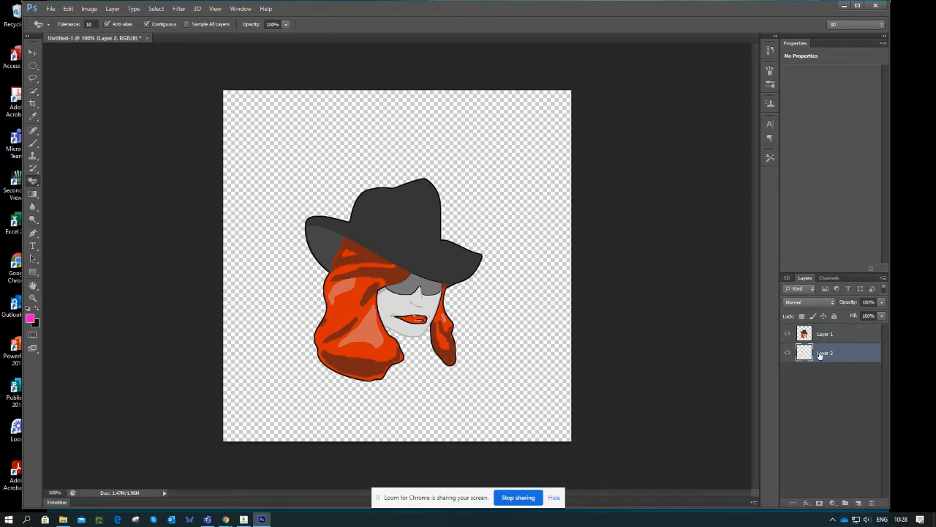
- Rename the woman's layer "secret agent" and the empty layer below it "background"
{"action": "left_click", "coordinate": [831, 336]}
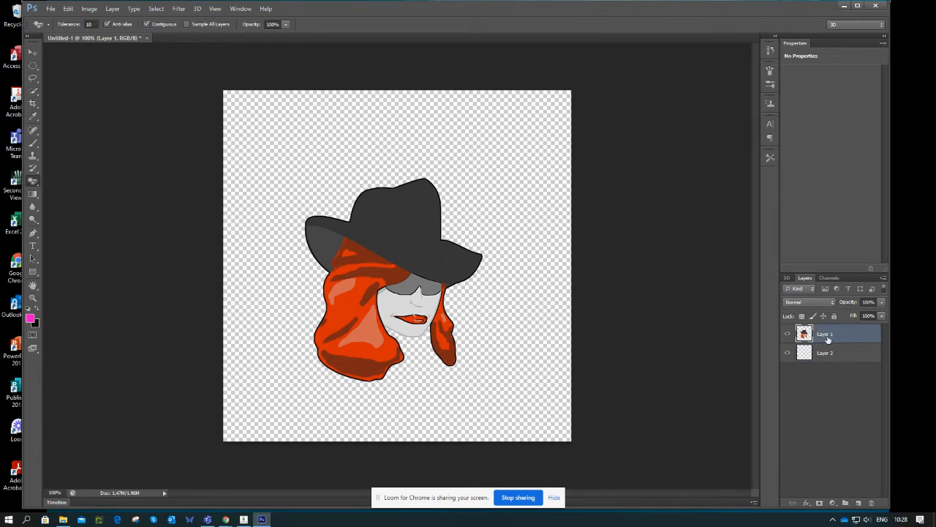
{"action": "double_click", "coordinate": [825, 335]}
{"action": "type", "text": "E"}
{"action": "type", "text": "ecret agent"}
{"action": "key", "text": "Return"}
{"action": "double_click", "coordinate": [834, 353]}
{"action": "type", "text": "ba"}
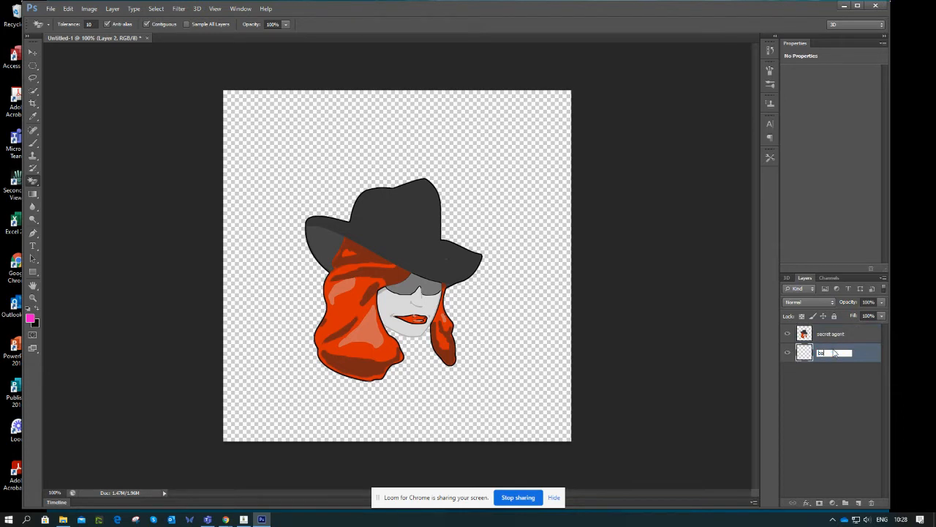
{"action": "type", "text": "ckground"}
{"action": "key", "text": "Return"}
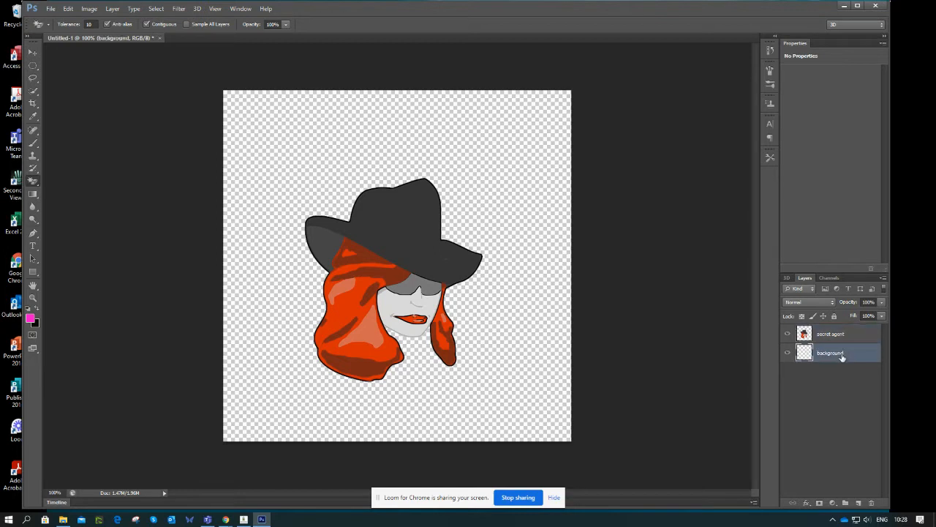
- Draw a circular selection around the woman with the Elliptical Marquee tool, with the background layer active
{"action": "left_click", "coordinate": [33, 68]}
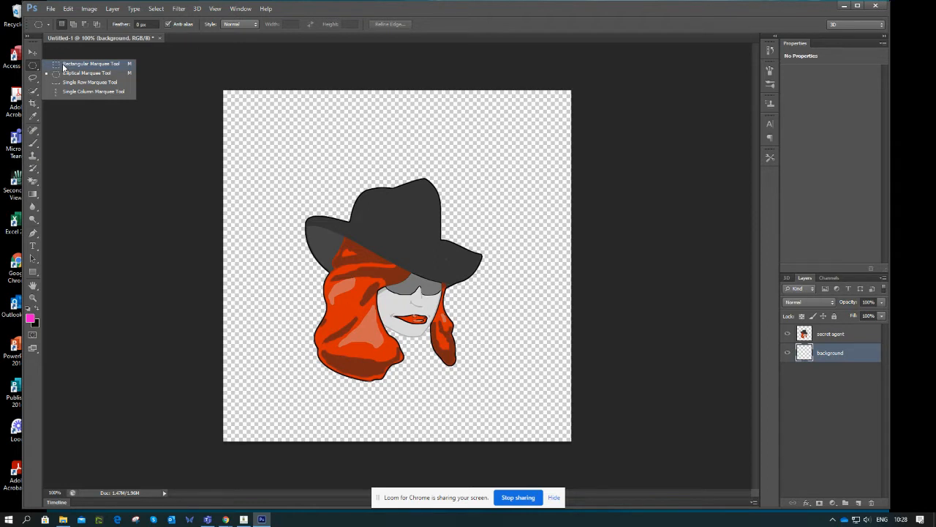
{"action": "left_click", "coordinate": [69, 75]}
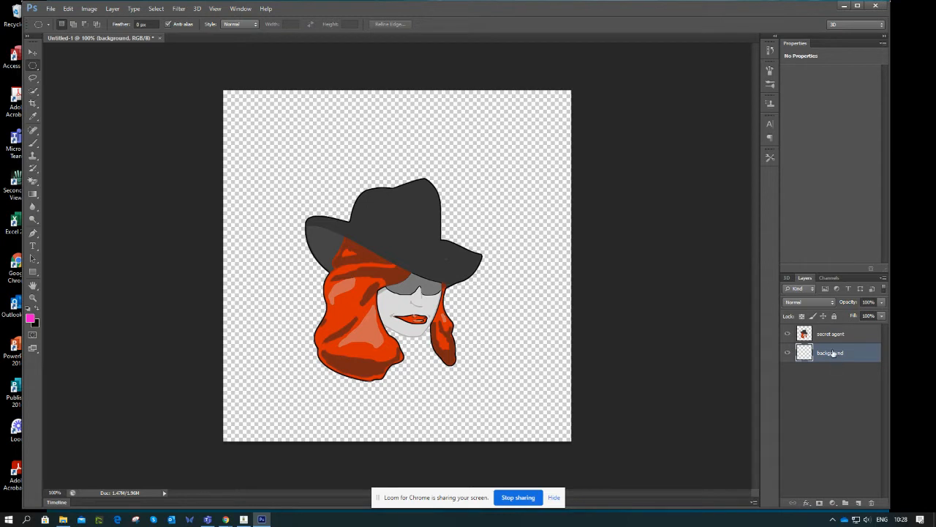
{"action": "left_click_drag", "start_coordinate": [264, 145], "coordinate": [535, 417]}
- Fill the circular selection on the background layer with the pink foreground colour using the Paint Bucket
{"action": "left_click", "coordinate": [32, 196]}
{"action": "left_click", "coordinate": [62, 205]}
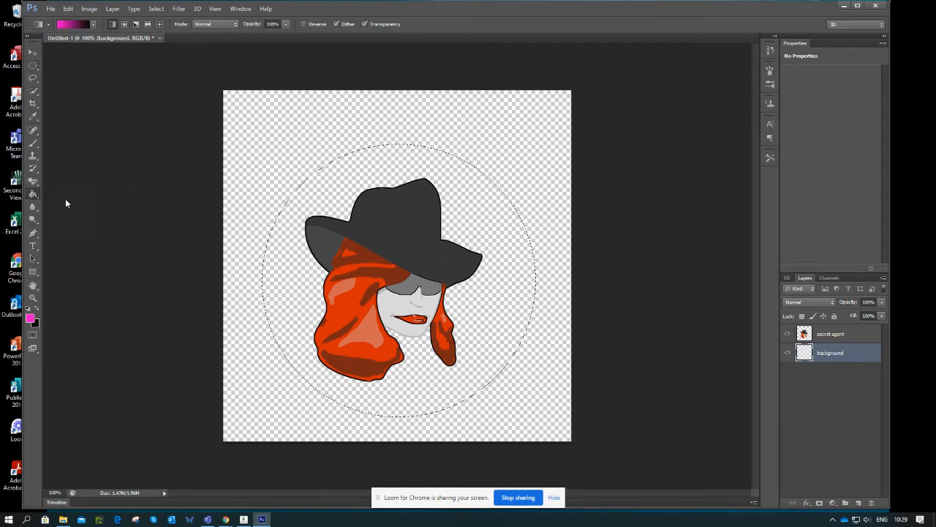
{"action": "left_click", "coordinate": [327, 191]}
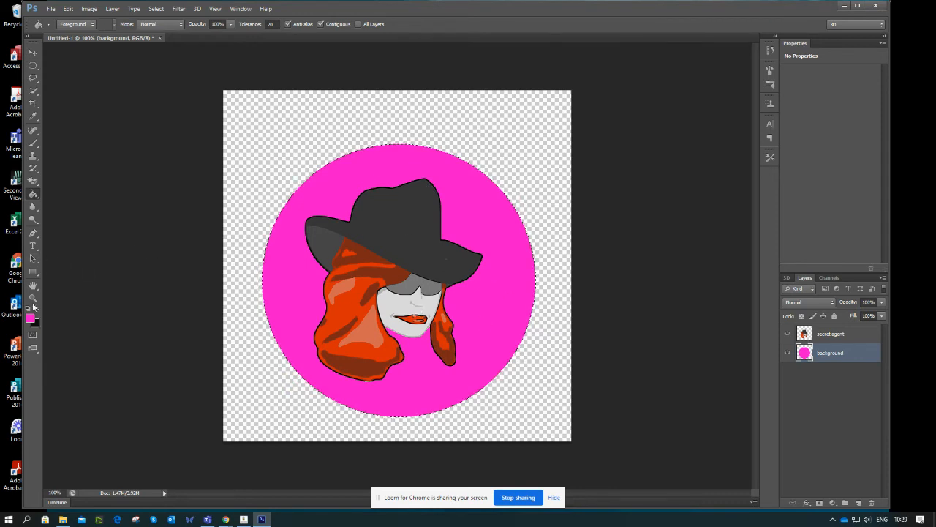
- Set the background colour to light grey b6b6ae and fill the circle with a vertical linear gradient from pink at the top to grey
{"action": "right_click", "coordinate": [30, 195]}
{"action": "left_click", "coordinate": [54, 194]}
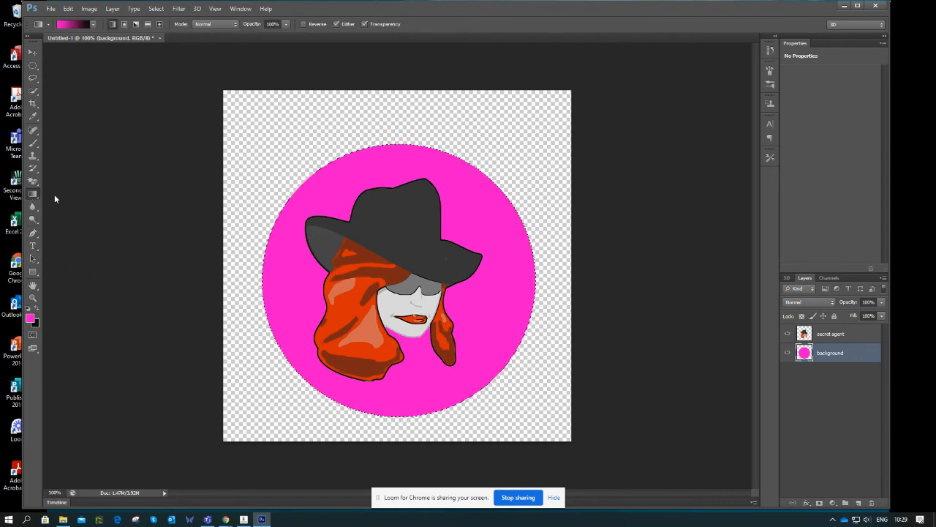
{"action": "left_click", "coordinate": [35, 325]}
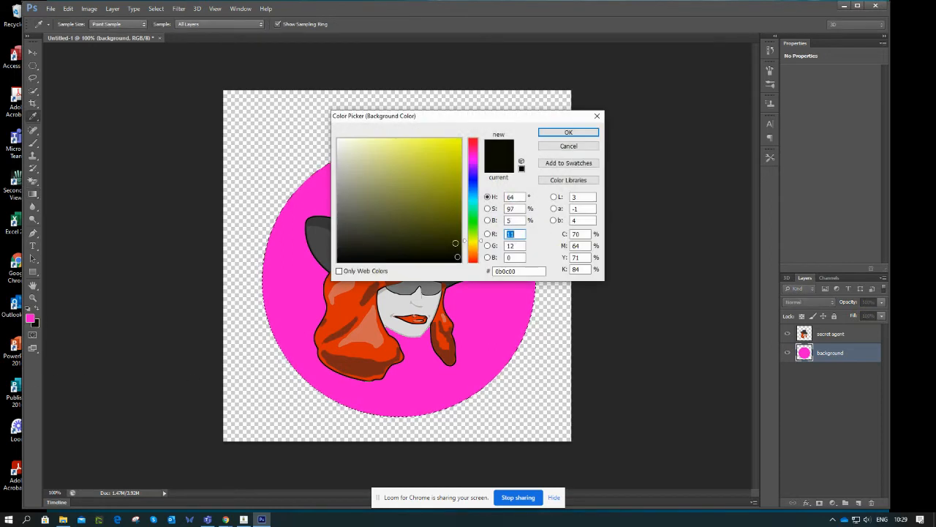
{"action": "left_click", "coordinate": [342, 173]}
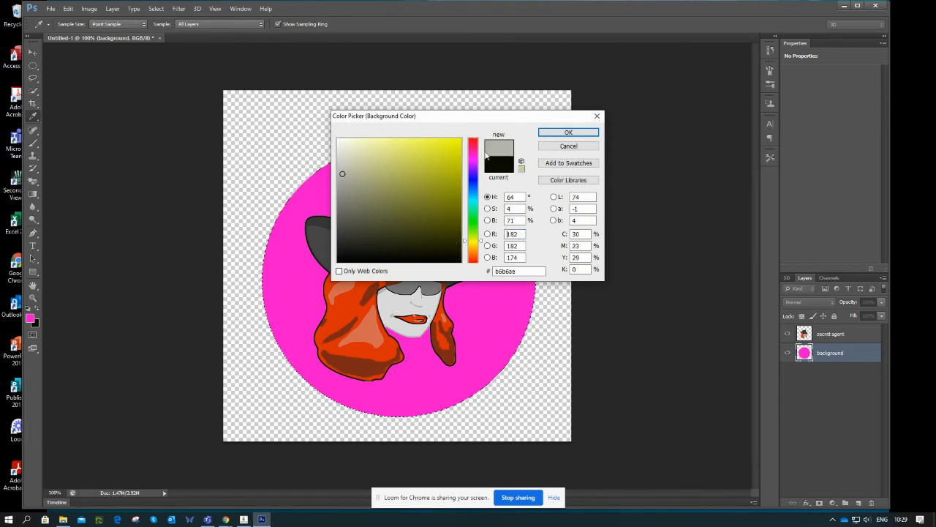
{"action": "left_click", "coordinate": [564, 132]}
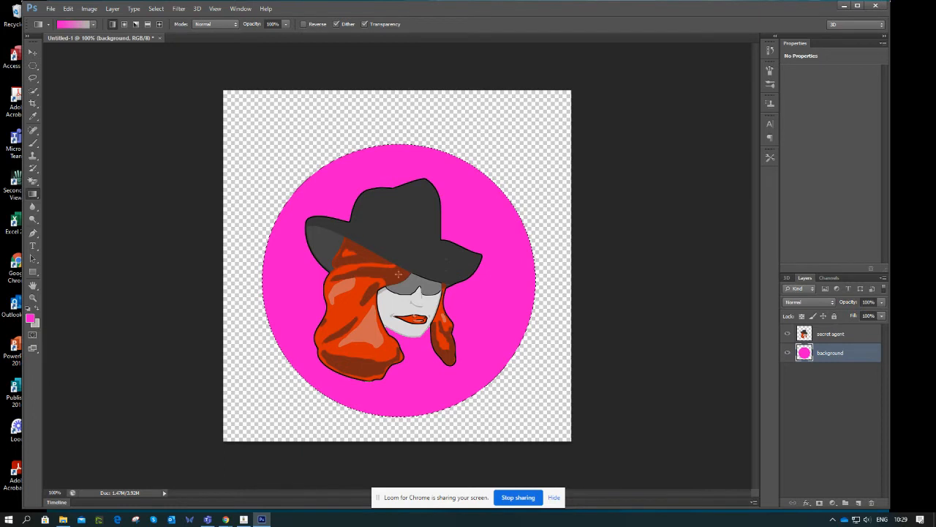
{"action": "left_click_drag", "start_coordinate": [307, 190], "coordinate": [514, 359]}
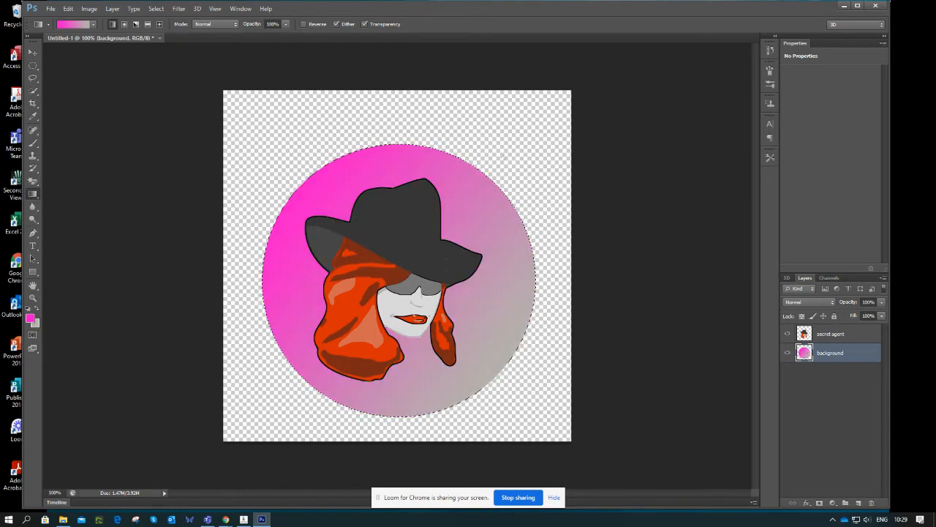
{"action": "left_click_drag", "start_coordinate": [247, 369], "coordinate": [246, 370]}
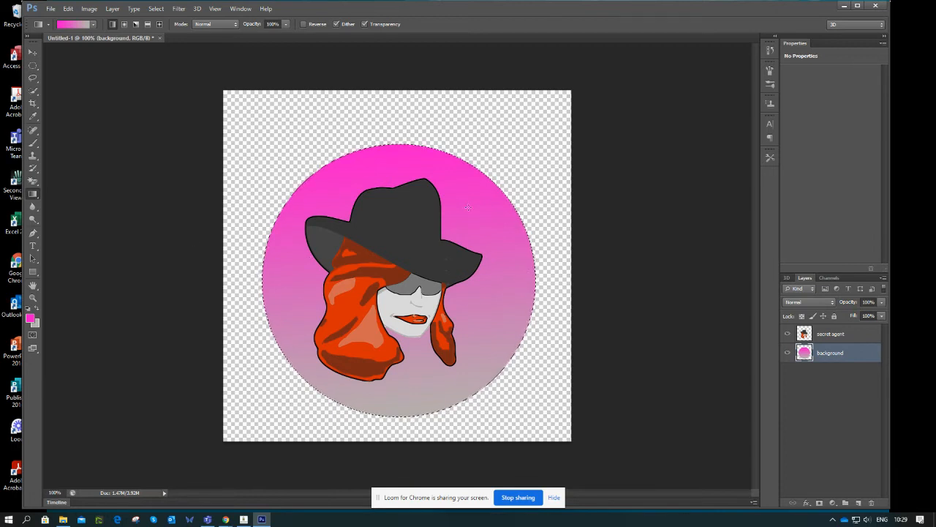
- Deselect the circle and move it slightly left and up behind the woman
{"action": "left_click", "coordinate": [155, 9]}
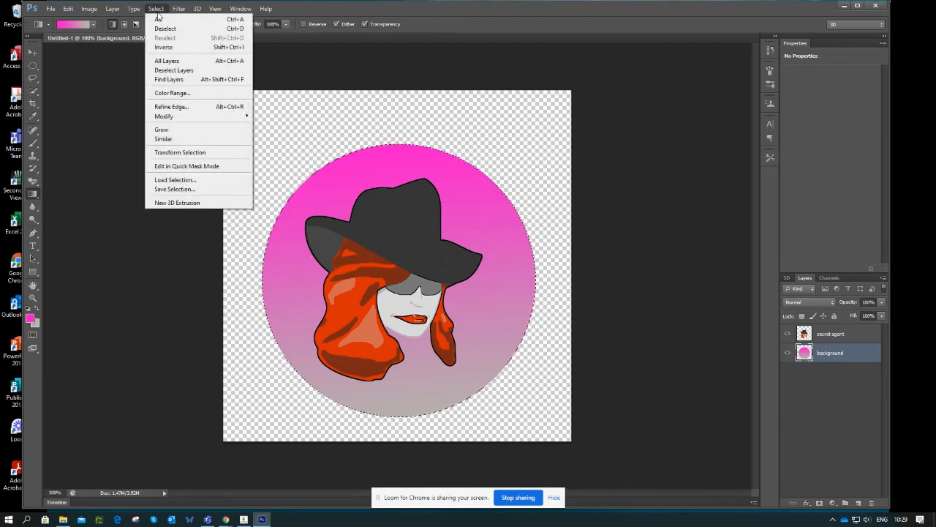
{"action": "left_click", "coordinate": [161, 29]}
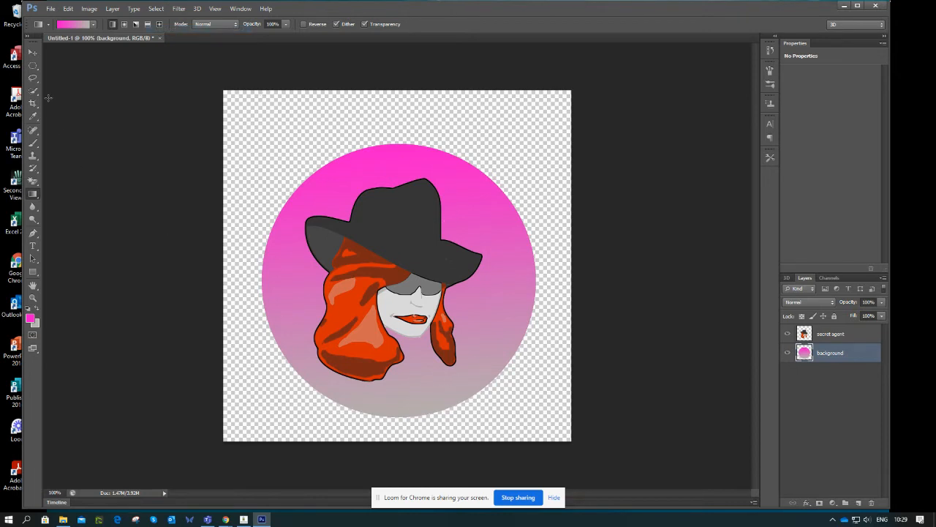
{"action": "left_click", "coordinate": [32, 54]}
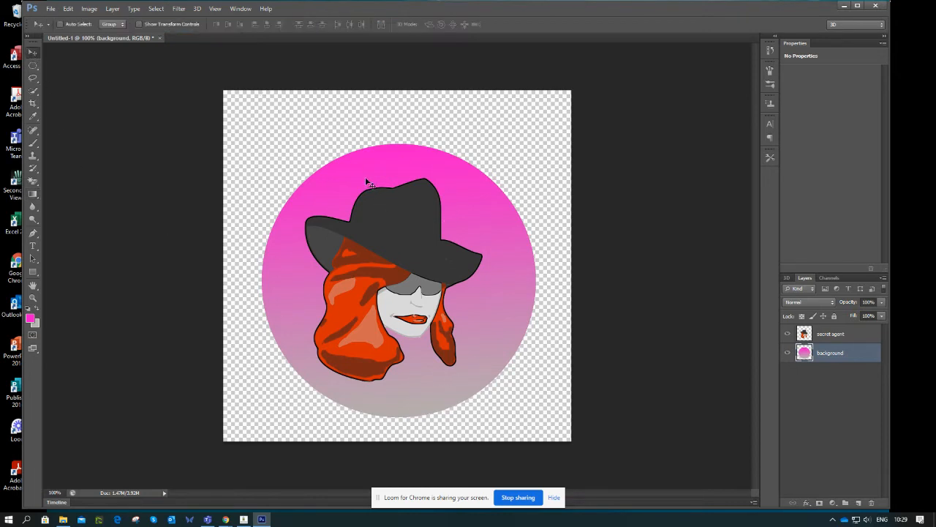
{"action": "mouse_move", "coordinate": [365, 176]}
{"action": "left_mouse_down"}
{"action": "mouse_move", "coordinate": [357, 168]}
{"action": "mouse_move", "coordinate": [363, 183]}
{"action": "left_mouse_up"}
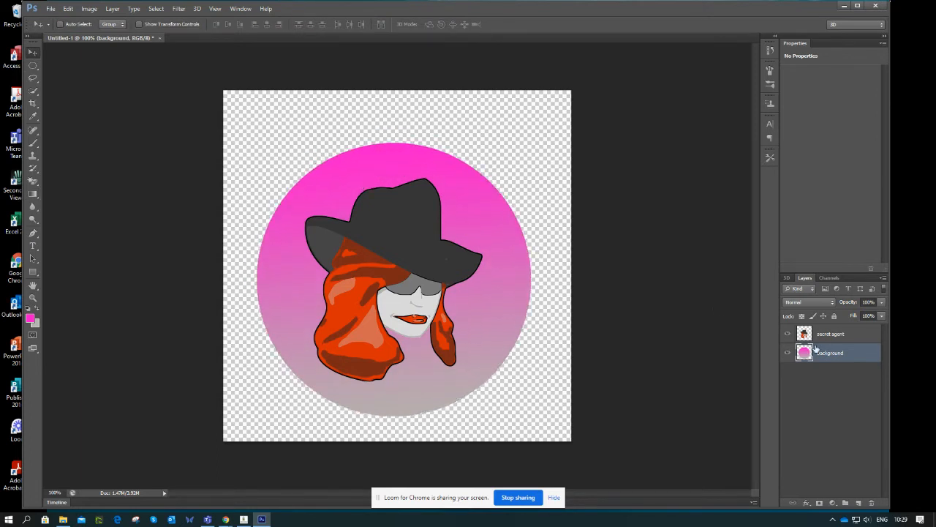
- Nudge the gradient circle very slightly down behind the woman
{"action": "left_click_drag", "start_coordinate": [454, 192], "coordinate": [455, 193]}
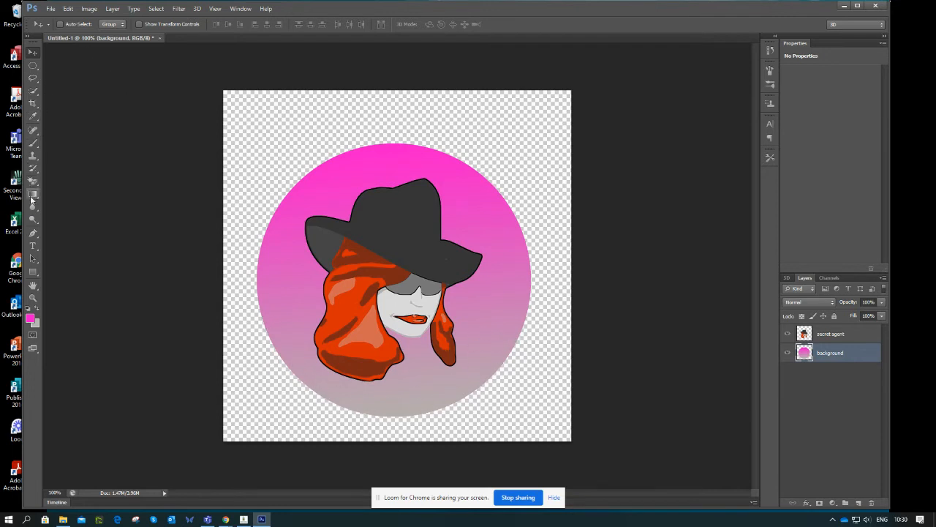
- Add the text "Geek Girl secret Agent" in near-black 080007 across the lower part of the circle
{"action": "left_click", "coordinate": [33, 248]}
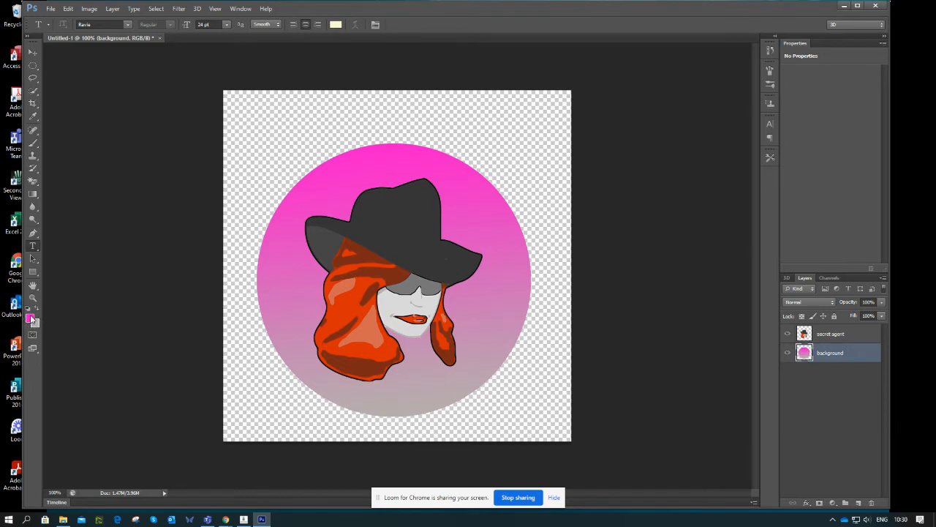
{"action": "left_click", "coordinate": [31, 319]}
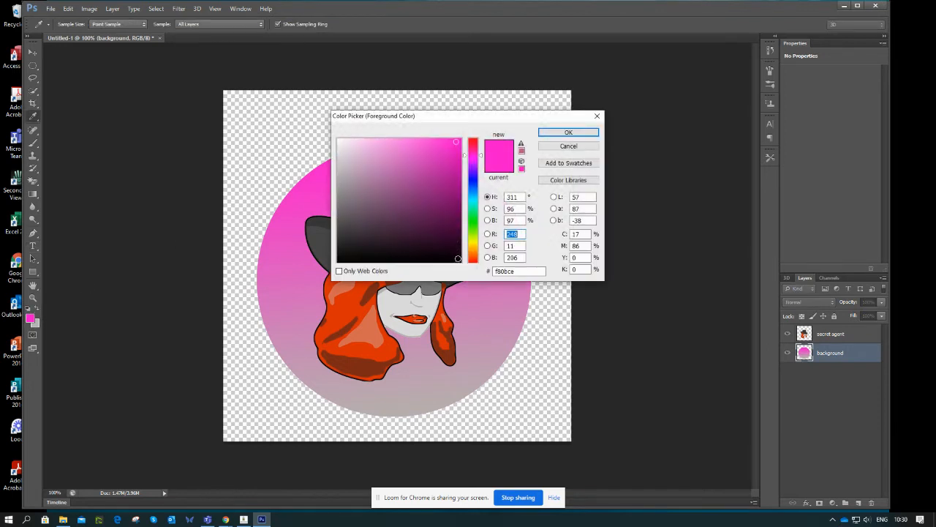
{"action": "left_click", "coordinate": [458, 258]}
{"action": "left_click", "coordinate": [569, 132]}
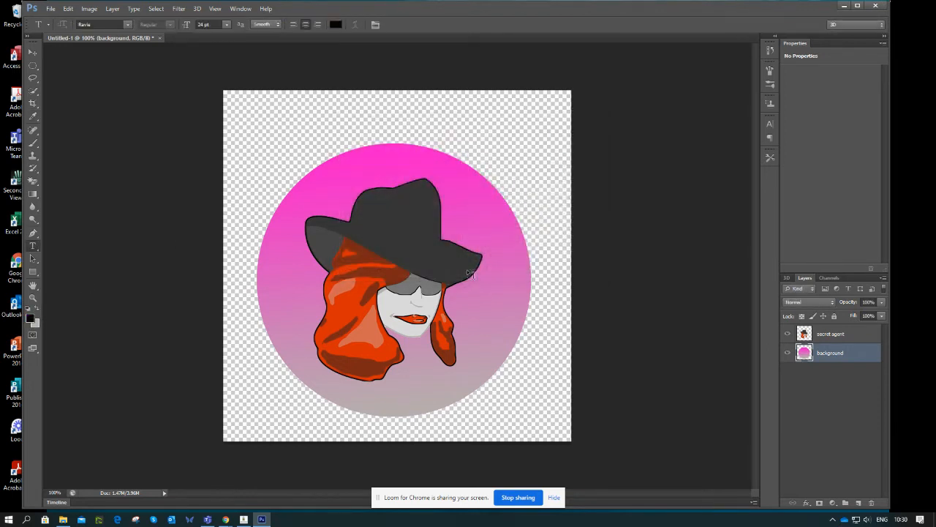
{"action": "left_click", "coordinate": [384, 403]}
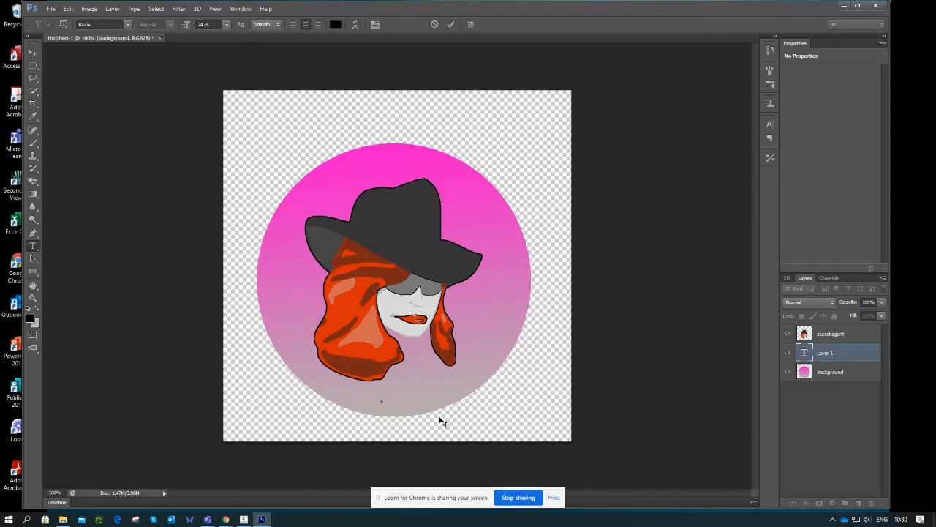
{"action": "type", "text": "Geek Girl "}
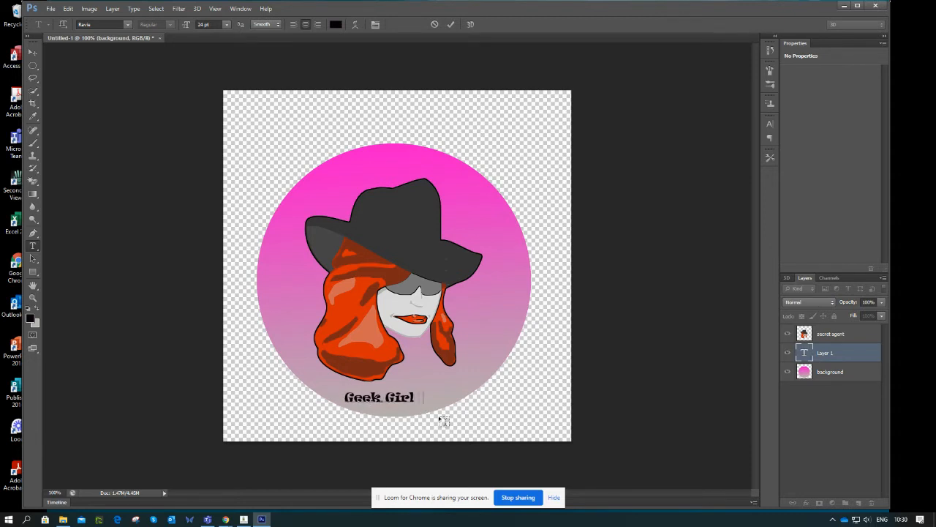
{"action": "type", "text": "secret Age"}
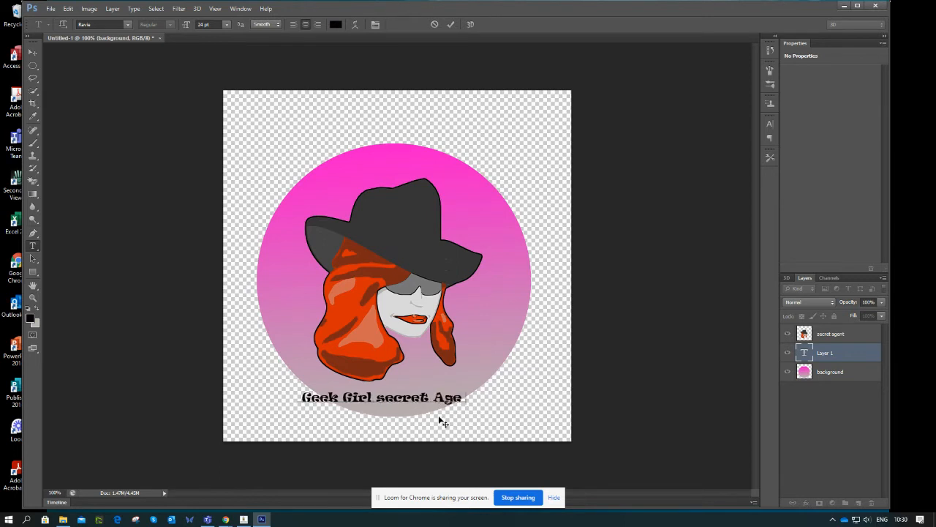
{"action": "type", "text": "nt"}
- Set the font size of the whole "Geek Girl secret Agent" text to 30 pt
{"action": "key", "text": "ctrl+a"}
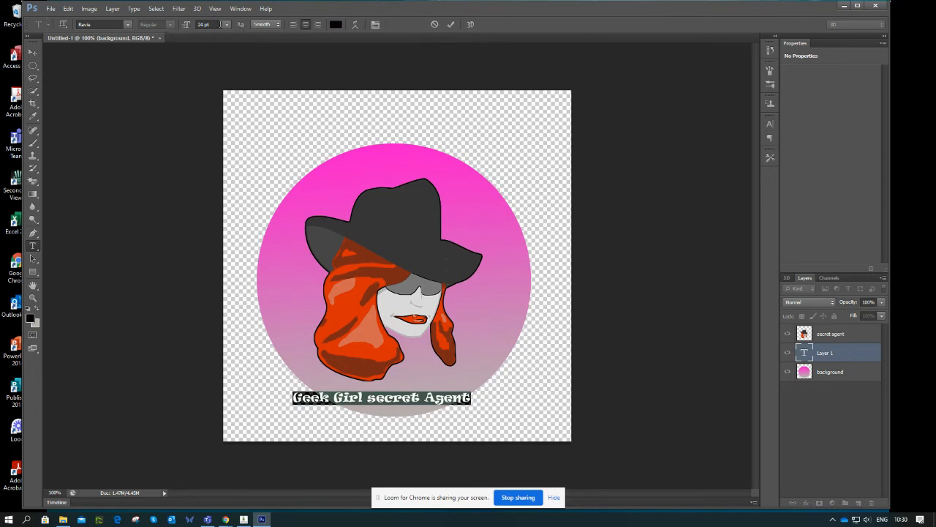
{"action": "left_click", "coordinate": [226, 25]}
{"action": "left_click", "coordinate": [224, 142]}
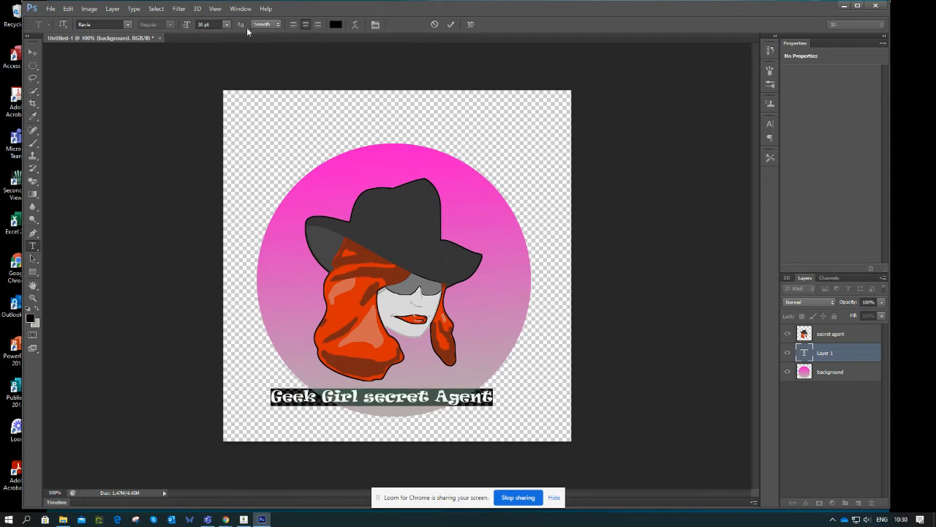
{"action": "left_click", "coordinate": [128, 25]}
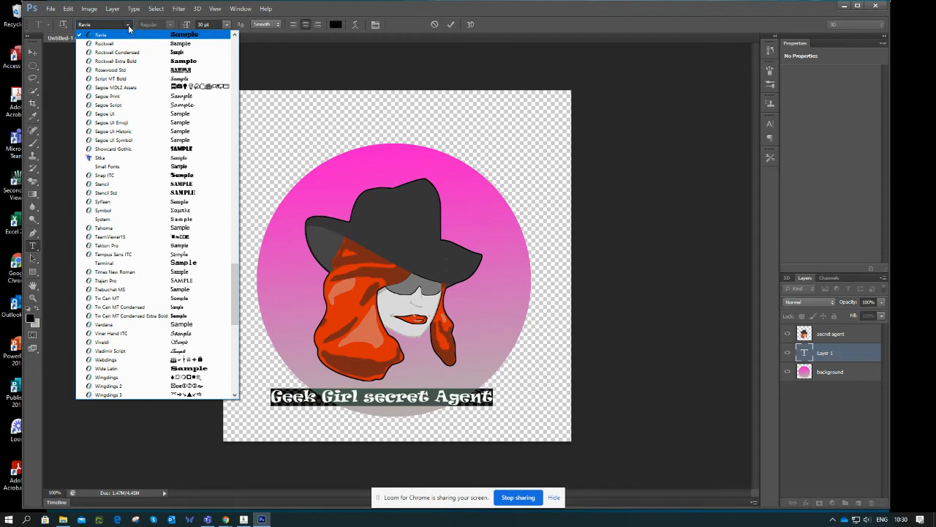
{"action": "left_click", "coordinate": [342, 6]}
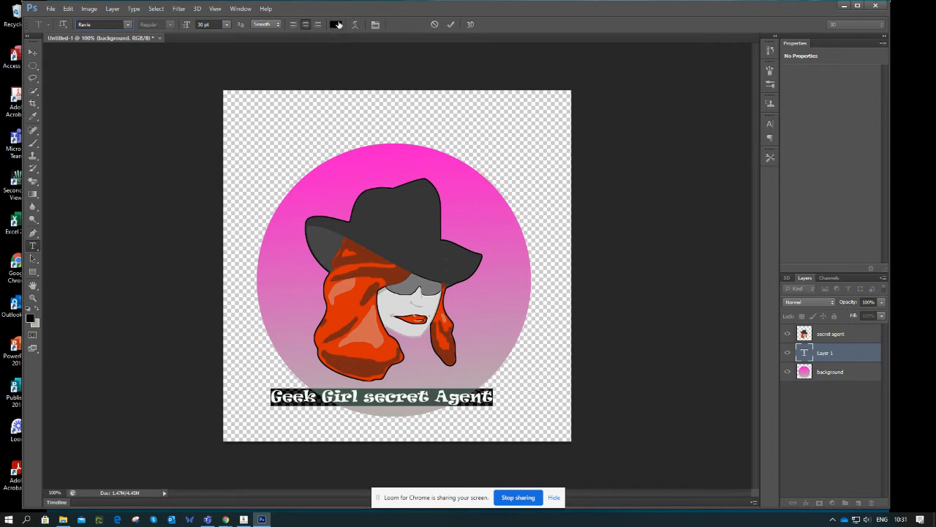
{"action": "left_click", "coordinate": [336, 25]}
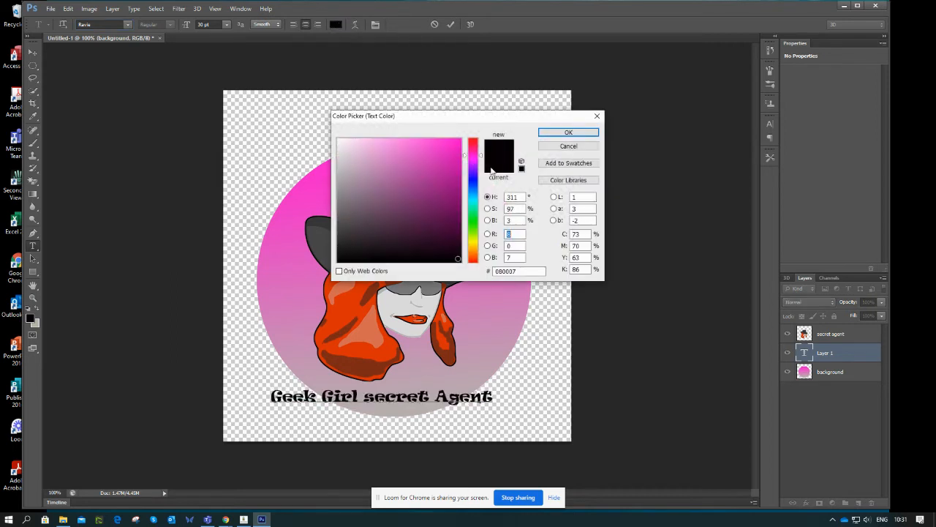
{"action": "left_click", "coordinate": [559, 134]}
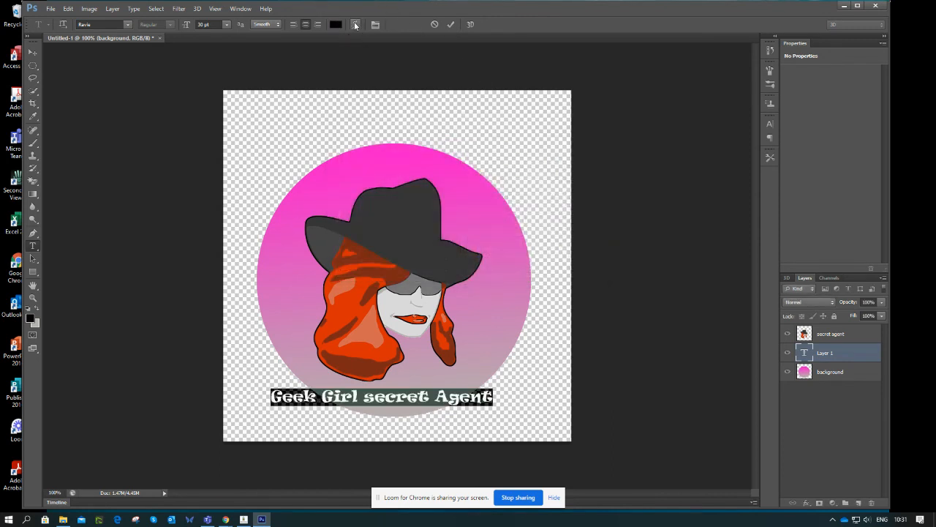
- Warp the text with a horizontal Arc at -65% bend and move it up inside the circle's lower edge
{"action": "left_click", "coordinate": [355, 25]}
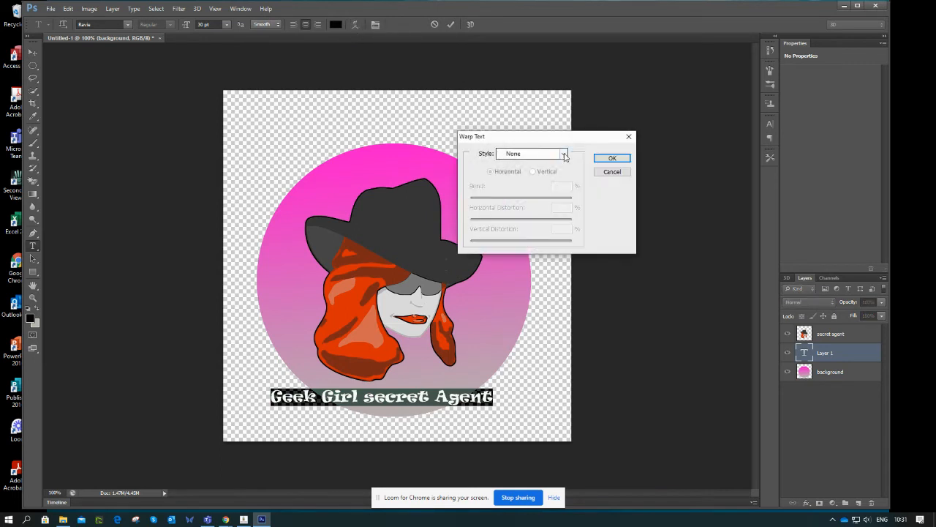
{"action": "left_click", "coordinate": [564, 155]}
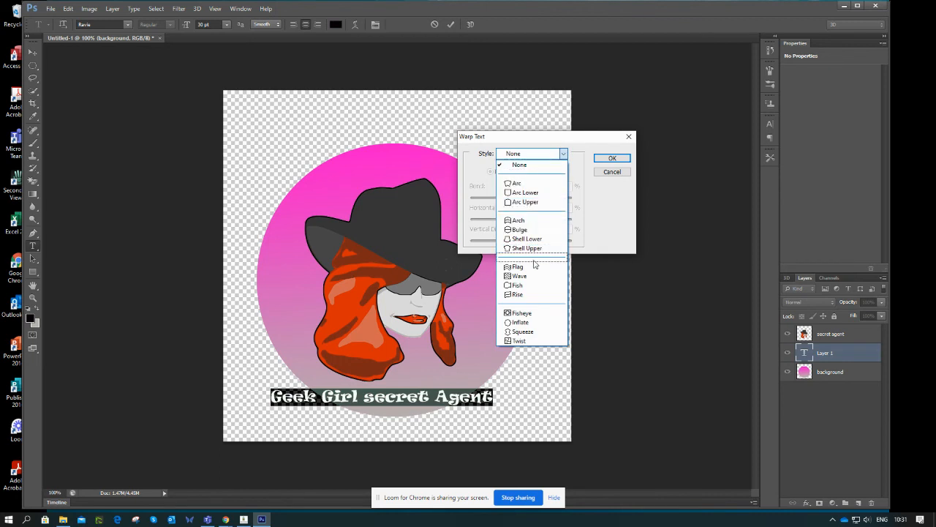
{"action": "left_click", "coordinate": [519, 183]}
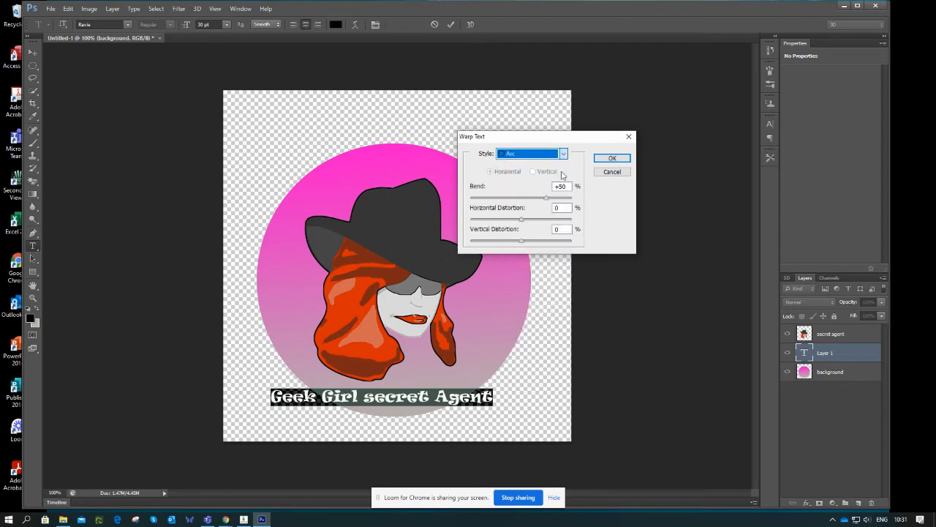
{"action": "left_click_drag", "start_coordinate": [547, 198], "coordinate": [489, 208]}
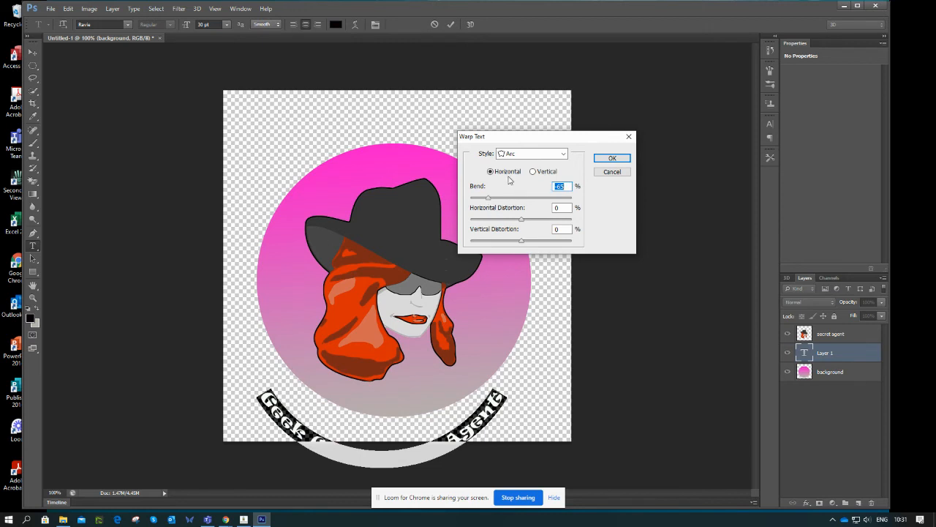
{"action": "left_click", "coordinate": [611, 158]}
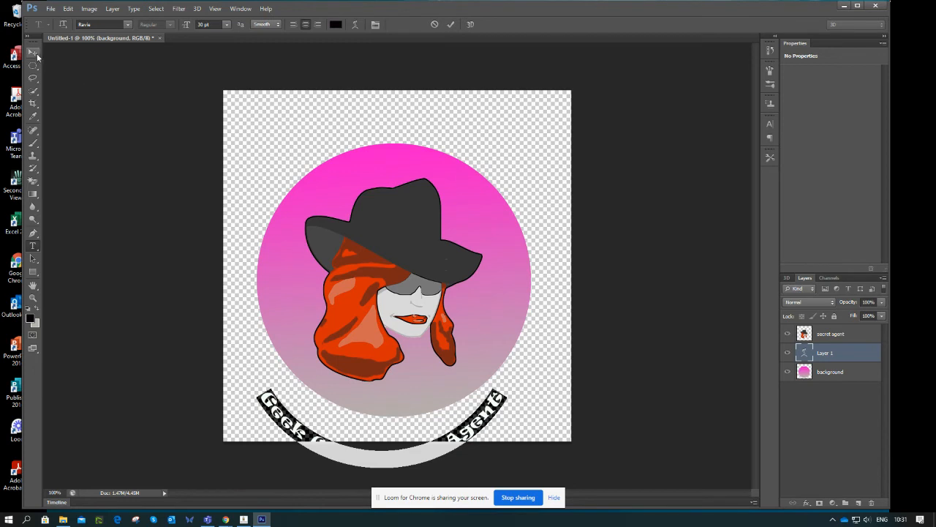
{"action": "left_click", "coordinate": [32, 52]}
{"action": "left_click_drag", "start_coordinate": [479, 428], "coordinate": [506, 346]}
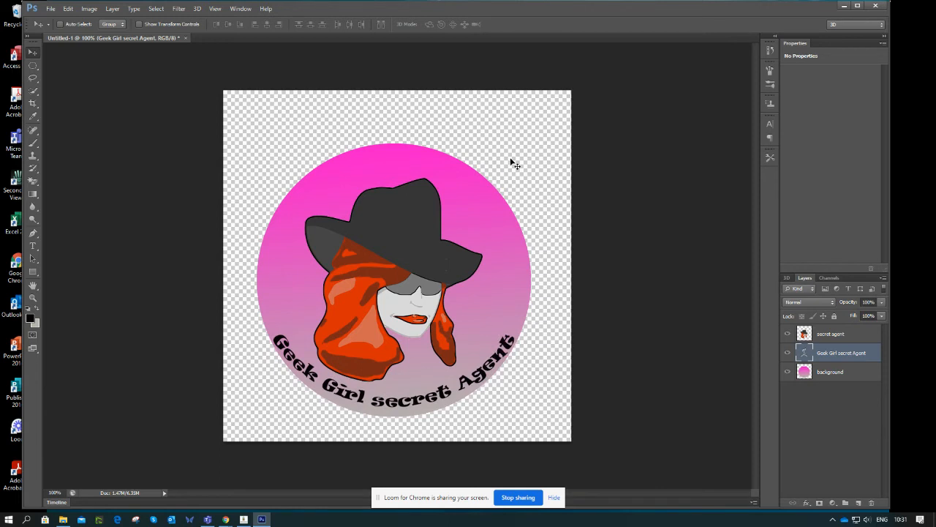
- Save the badge in Downloads as logo.psd in Photoshop format, replacing the existing file and keeping Maximize Compatibility on
{"action": "left_click", "coordinate": [52, 11]}
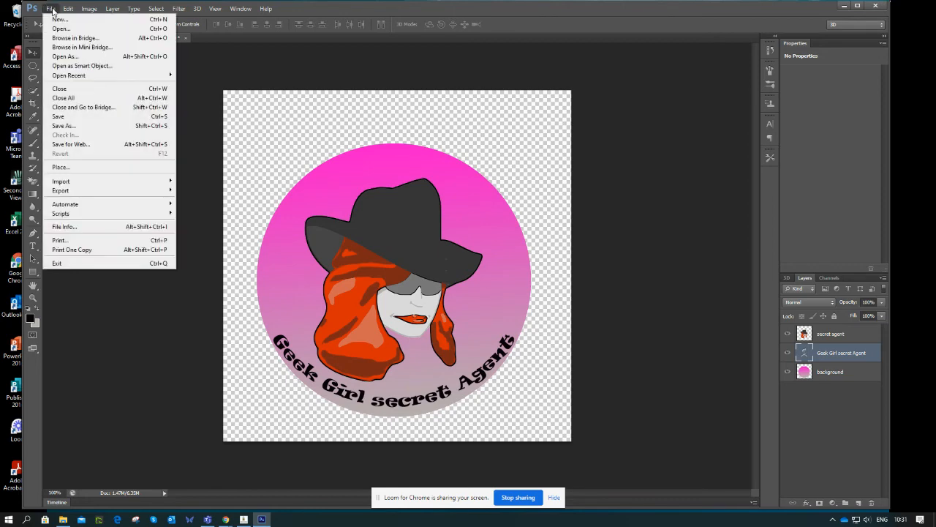
{"action": "left_click", "coordinate": [64, 126]}
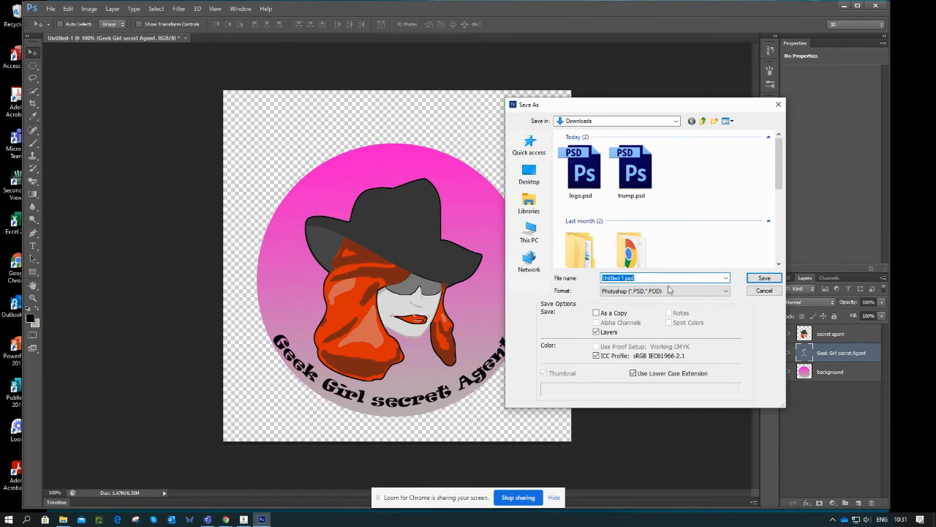
{"action": "type", "text": "logo"}
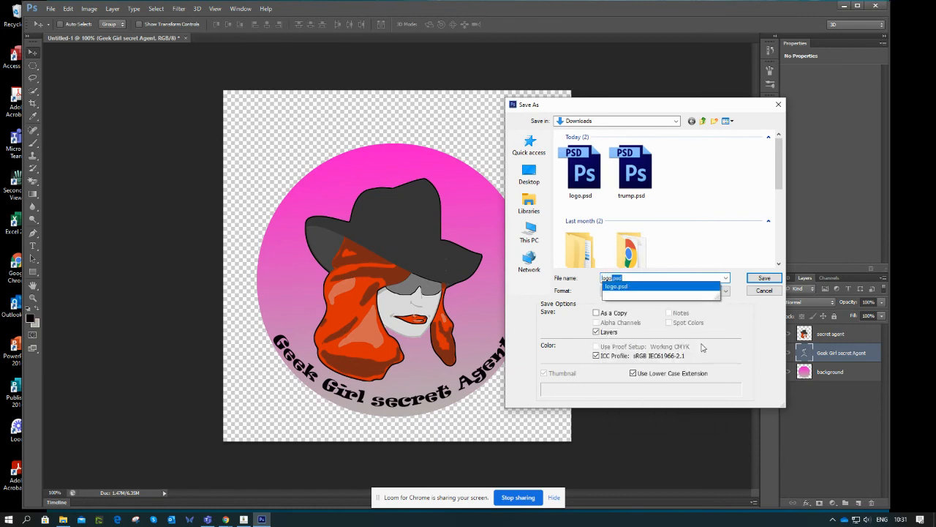
{"action": "left_click", "coordinate": [633, 287]}
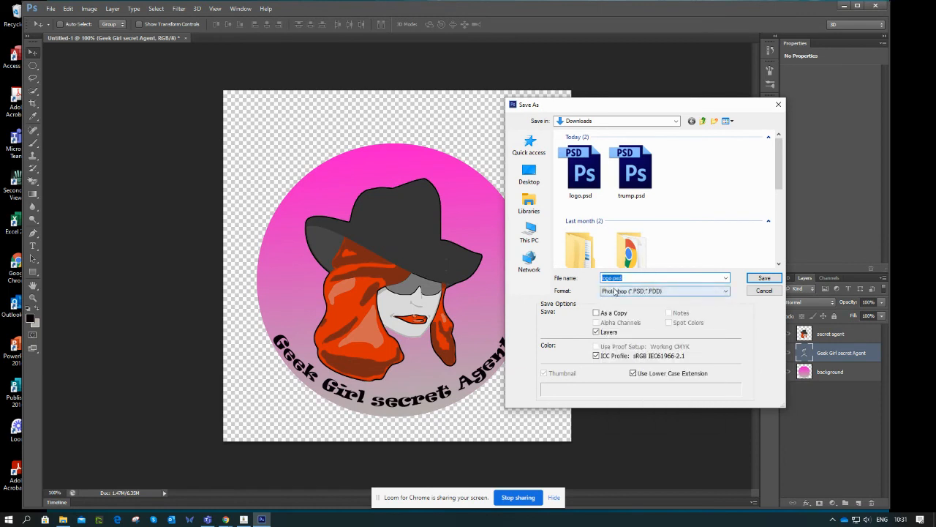
{"action": "left_click", "coordinate": [750, 279]}
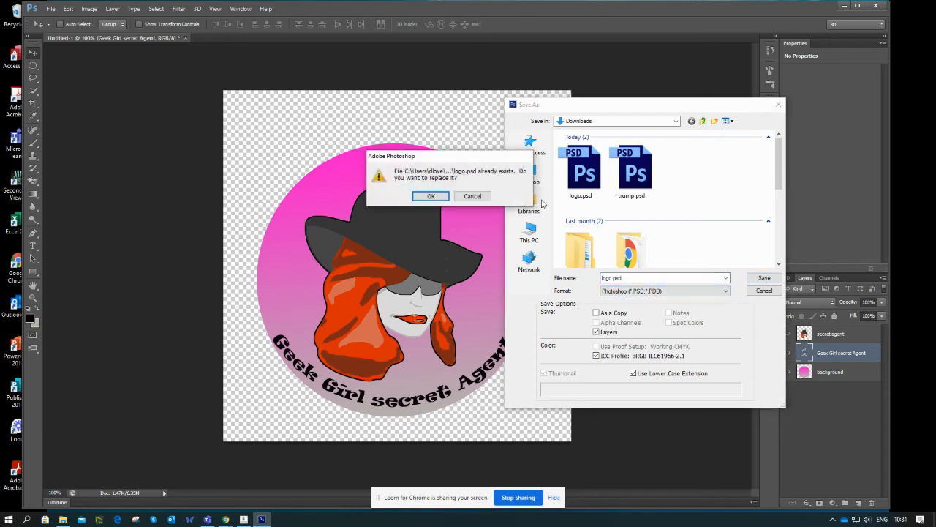
{"action": "left_click", "coordinate": [436, 198]}
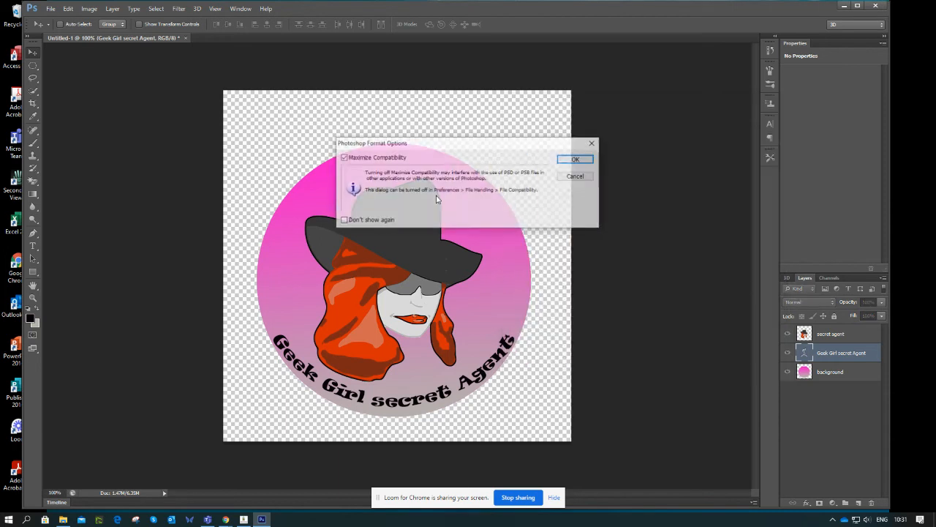
{"action": "left_click", "coordinate": [574, 160]}
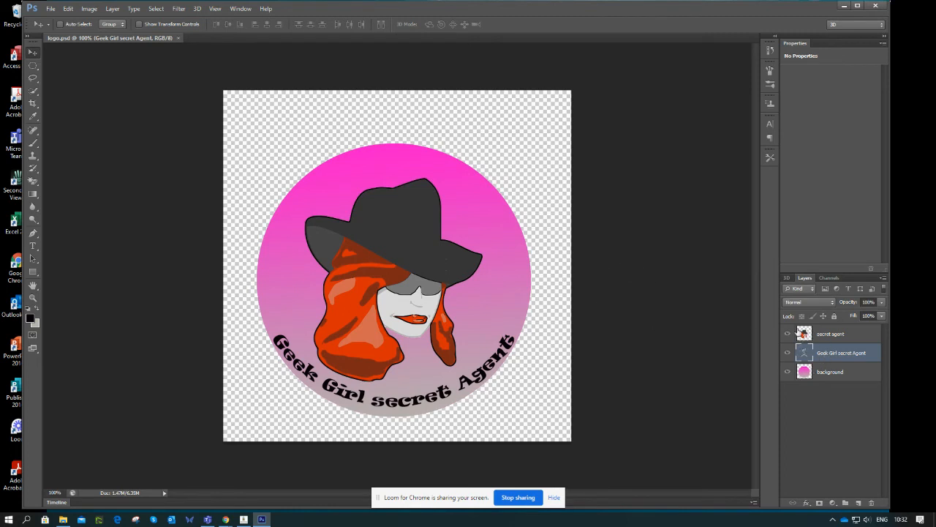
- Save a CompuServe GIF copy as logo.gif in Downloads, using the Local (Selective) palette with 256 colours and transparency
{"action": "left_click", "coordinate": [51, 8]}
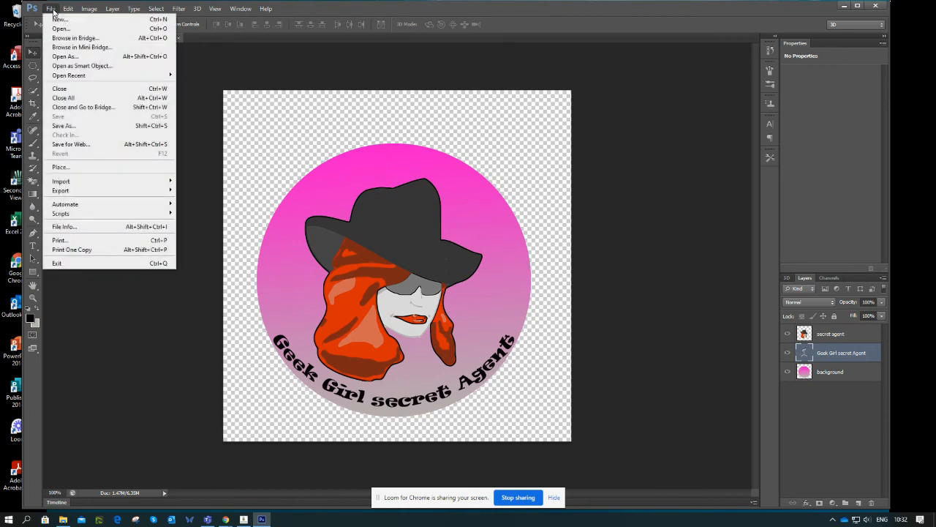
{"action": "left_click", "coordinate": [64, 126]}
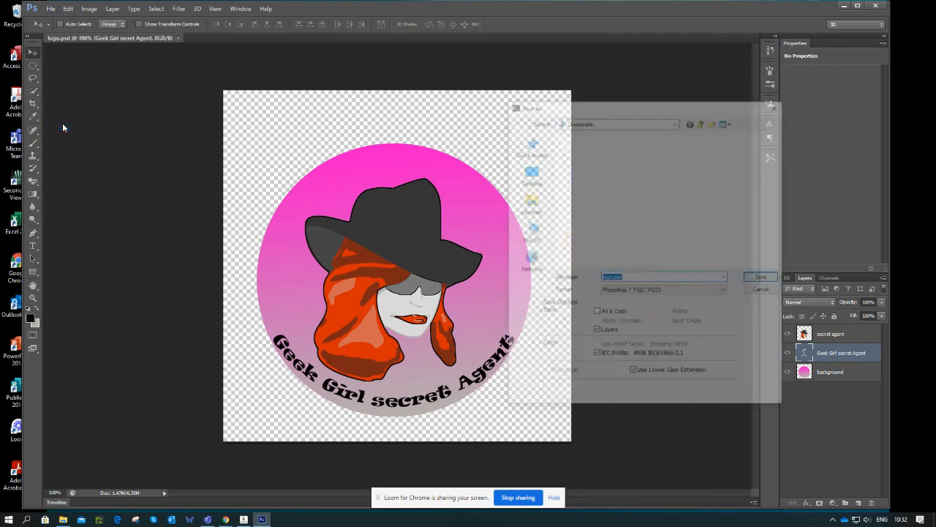
{"action": "left_click", "coordinate": [626, 291]}
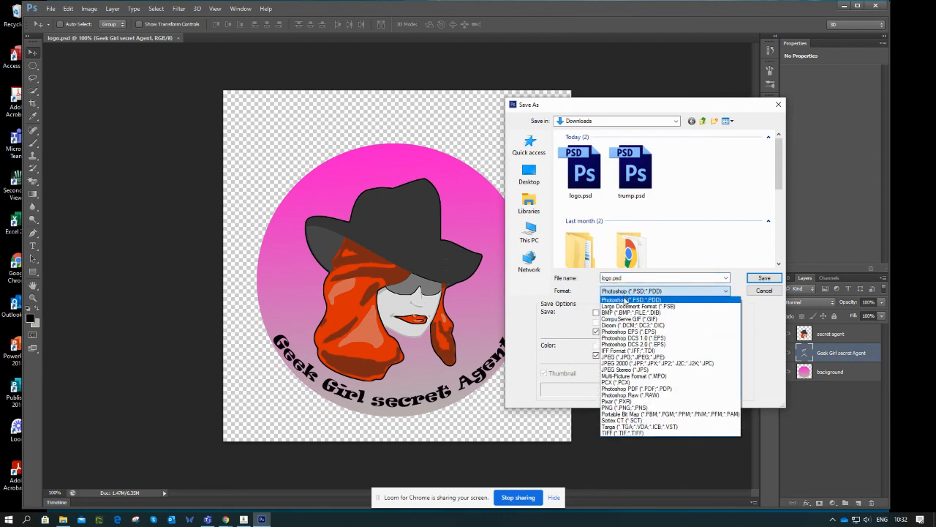
{"action": "left_click", "coordinate": [644, 319]}
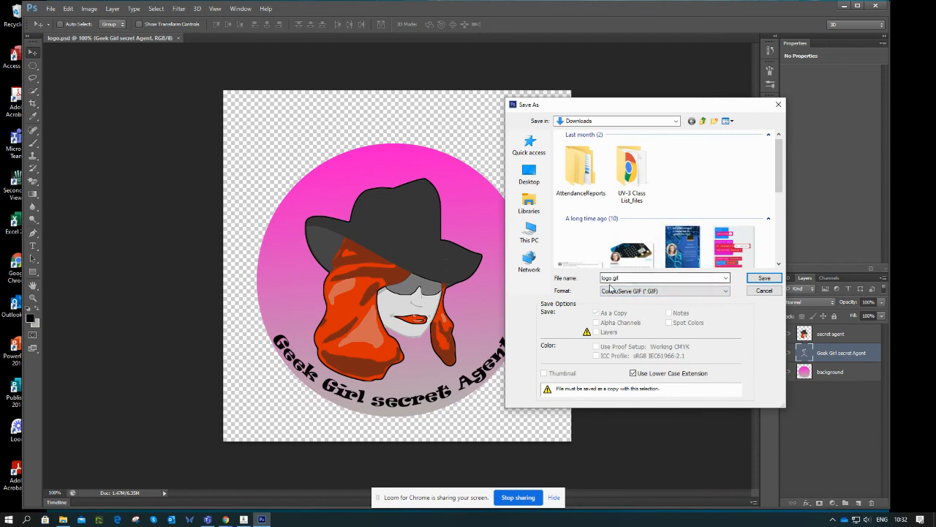
{"action": "left_click", "coordinate": [764, 278]}
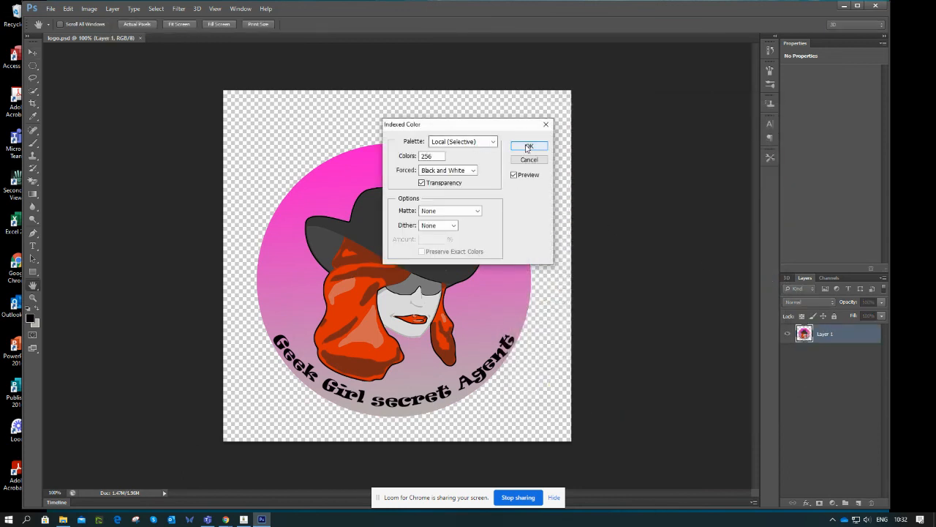
{"action": "left_click", "coordinate": [528, 147]}
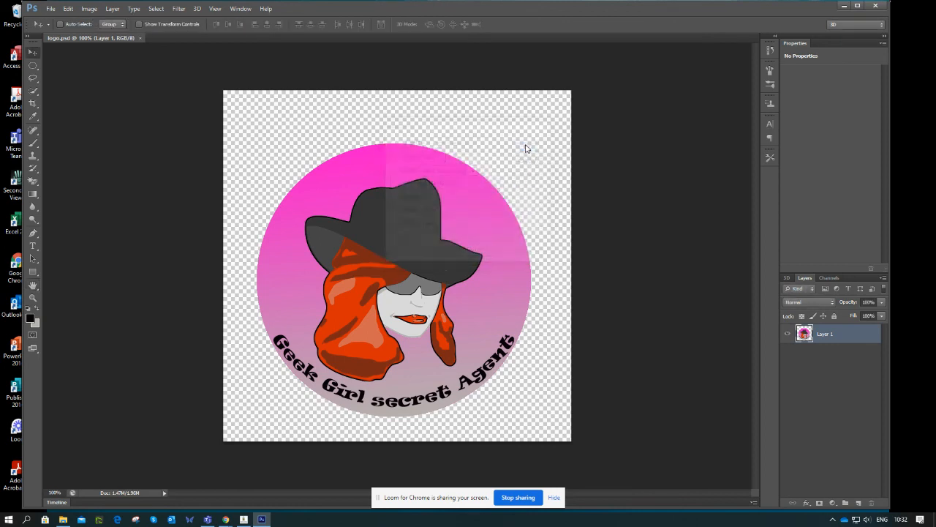
{"action": "left_click", "coordinate": [494, 173]}
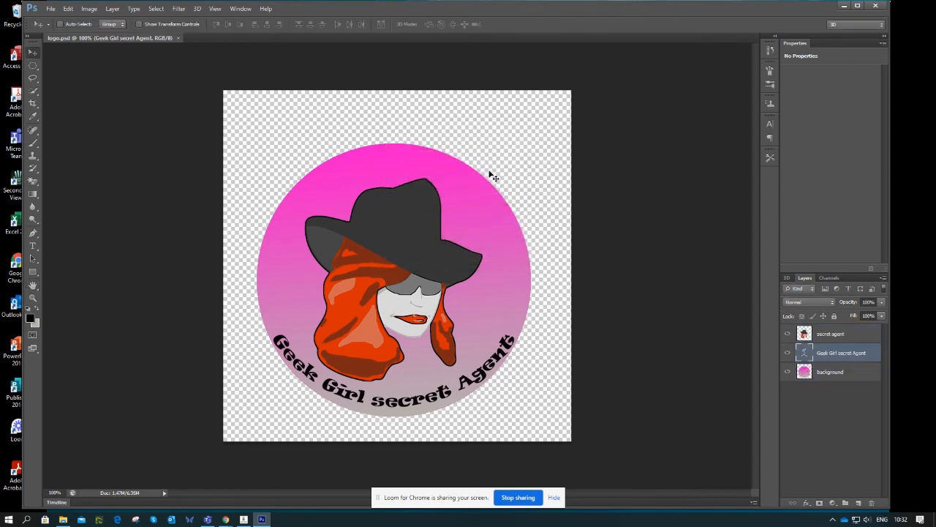